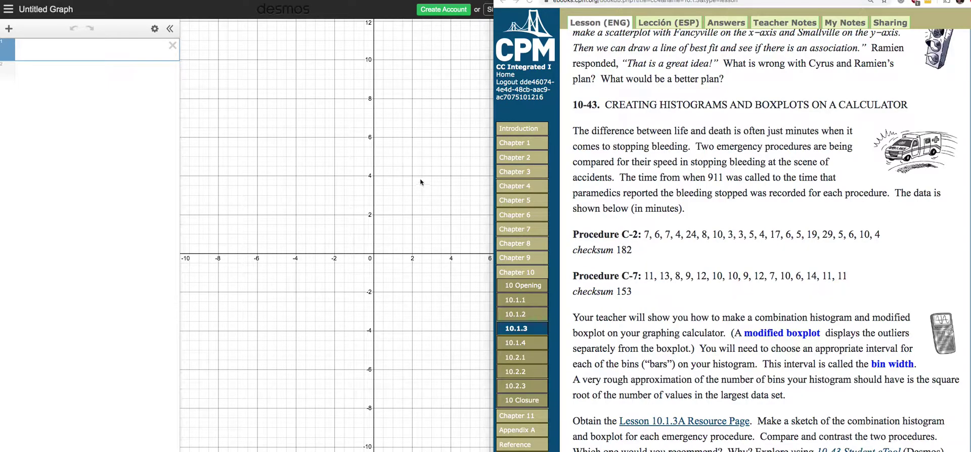
Define the list C_2 with the Procedure C-2 data copied from the lesson page: [7,6,7,4,24,8,10,3,3,5,4,17,6,5,19,29,5,6,10,4]
{"action": "left_click", "coordinate": [396, 231]}
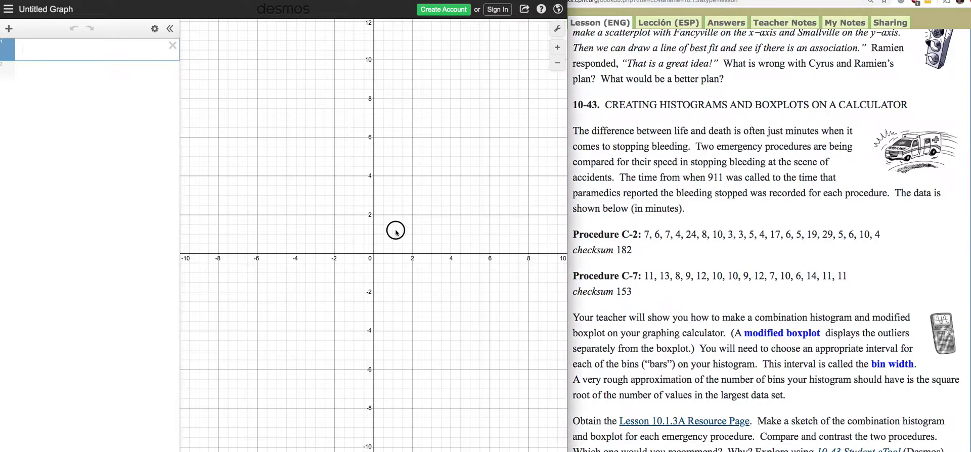
{"action": "left_click_drag", "start_coordinate": [380, 231], "coordinate": [256, 256]}
{"action": "left_click", "coordinate": [58, 52]}
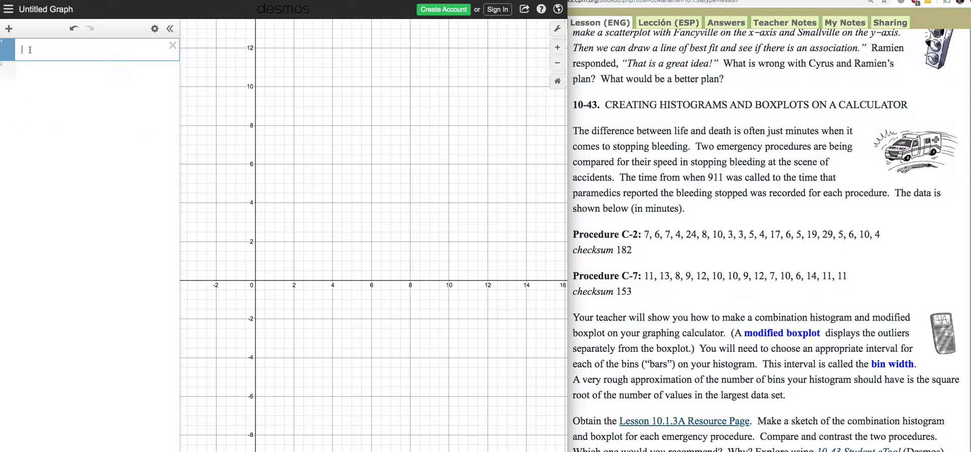
{"action": "type", "text": "C_2"}
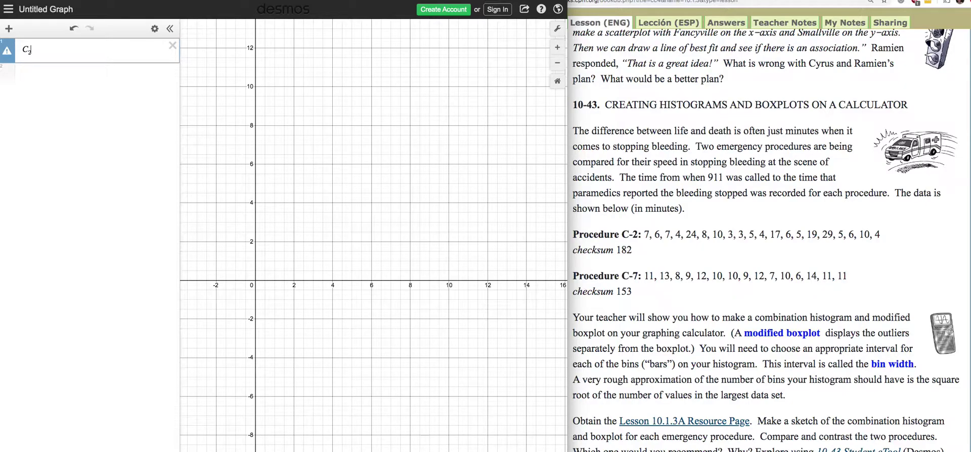
{"action": "type", "text": "=["}
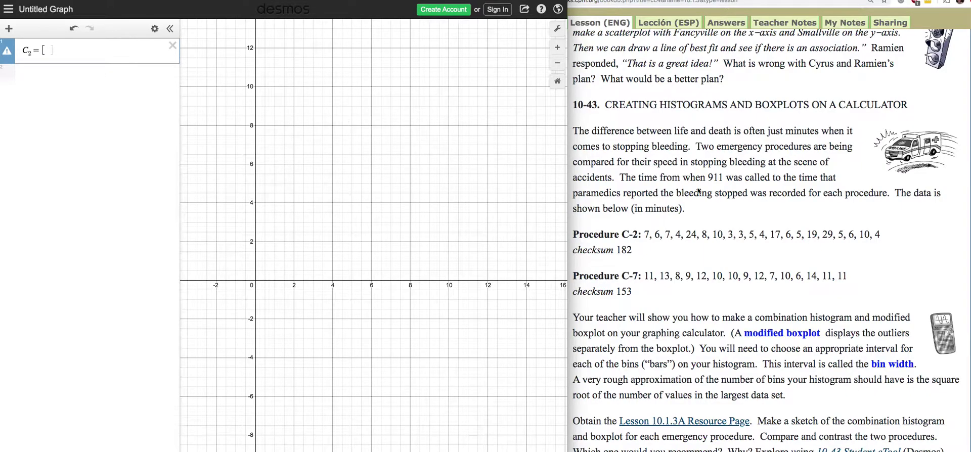
{"action": "left_click", "coordinate": [886, 234]}
{"action": "left_click_drag", "start_coordinate": [885, 232], "coordinate": [646, 232]}
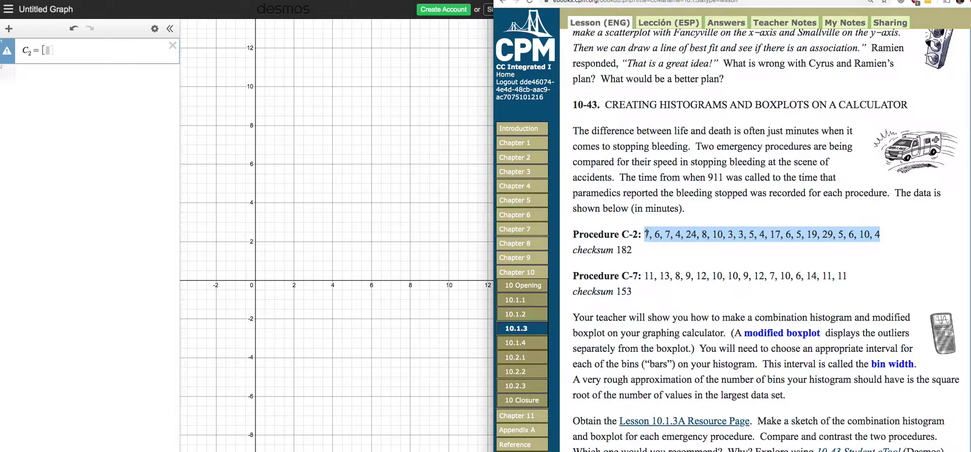
{"action": "left_click", "coordinate": [48, 50]}
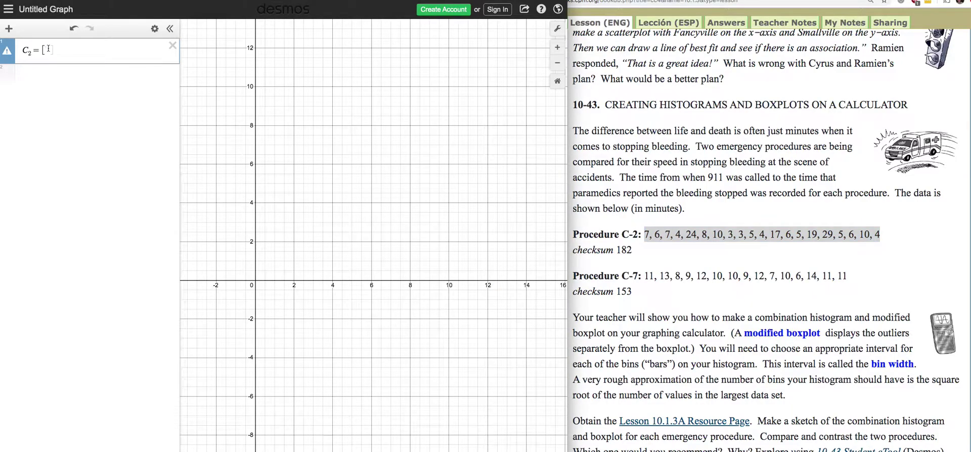
{"action": "type", "text": "7,6,7,4,24,8,10,3,3,5,4,17,6,5,19,29,5,6,10,4"}
Define the list C_7 with the Procedure C-7 data copied from the lesson page: [11,13,8,9,12,10,10,9,12,7,10,6,14,11,11]
{"action": "left_click", "coordinate": [30, 90]}
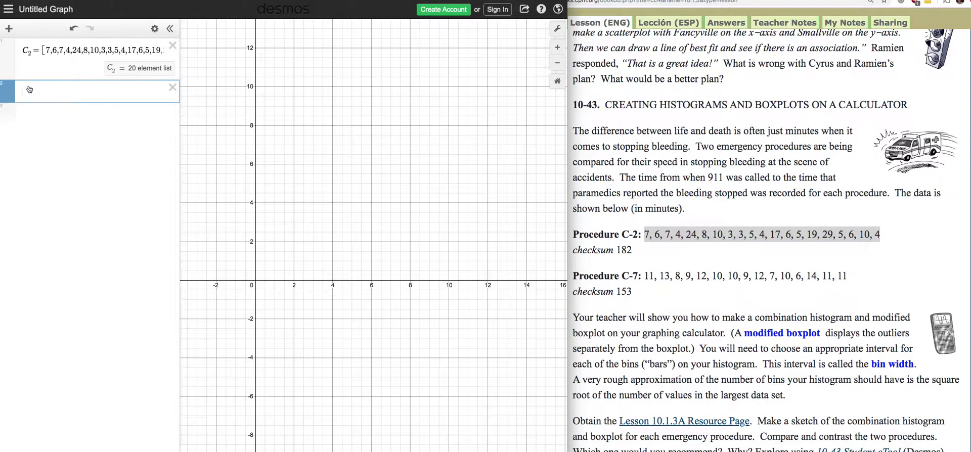
{"action": "type", "text": "C_7="}
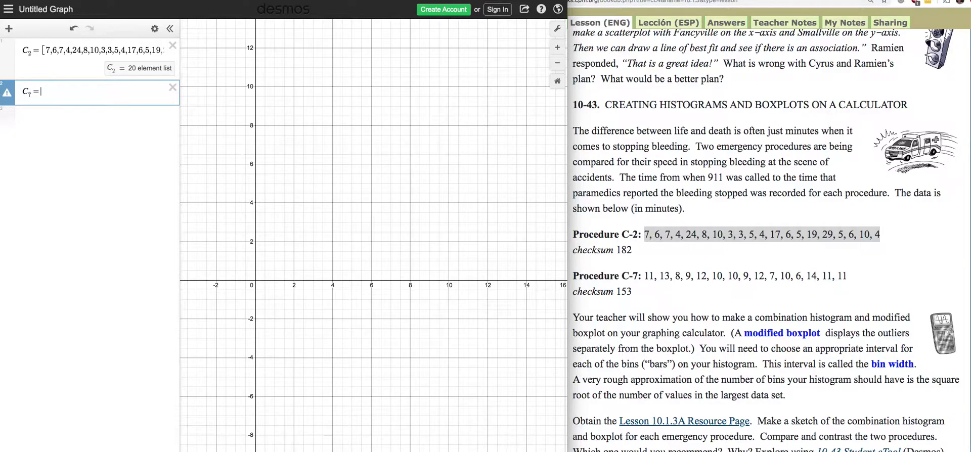
{"action": "type", "text": "["}
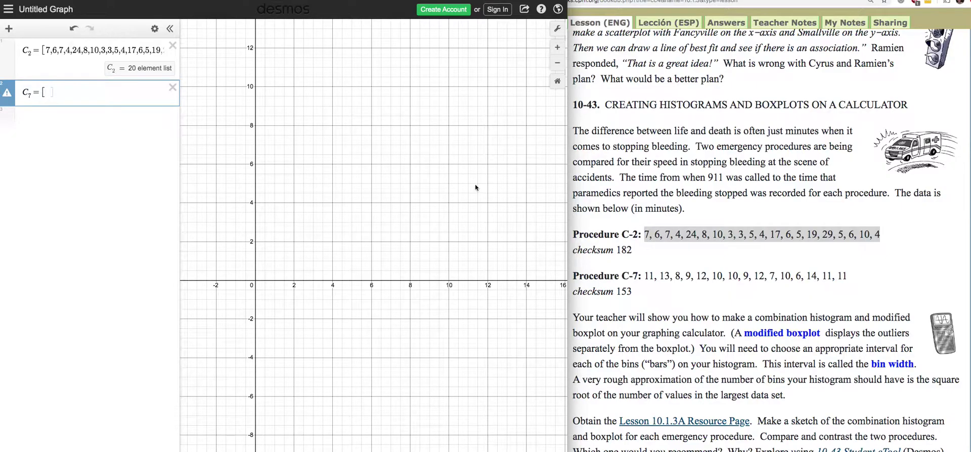
{"action": "left_click_drag", "start_coordinate": [853, 278], "coordinate": [645, 274]}
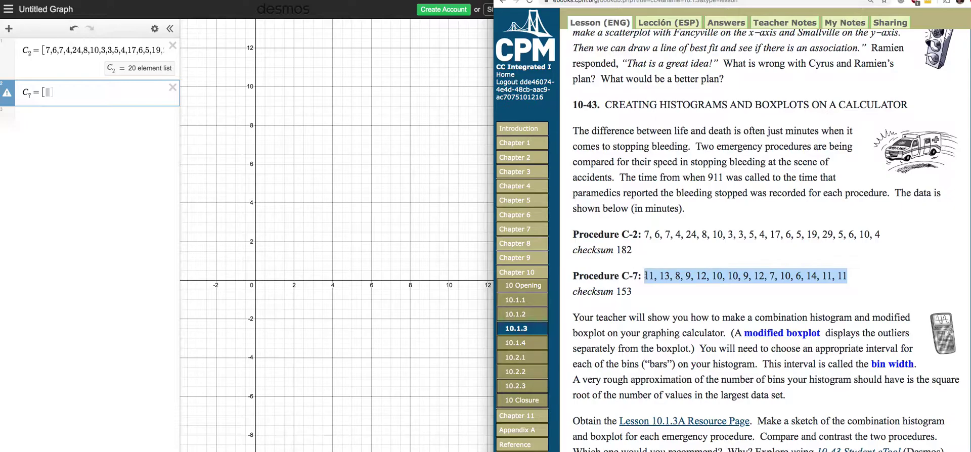
{"action": "left_click", "coordinate": [47, 92]}
{"action": "type", "text": "11,13,8,9,12,10,10,9,12,7,10,6,14,11,11"}
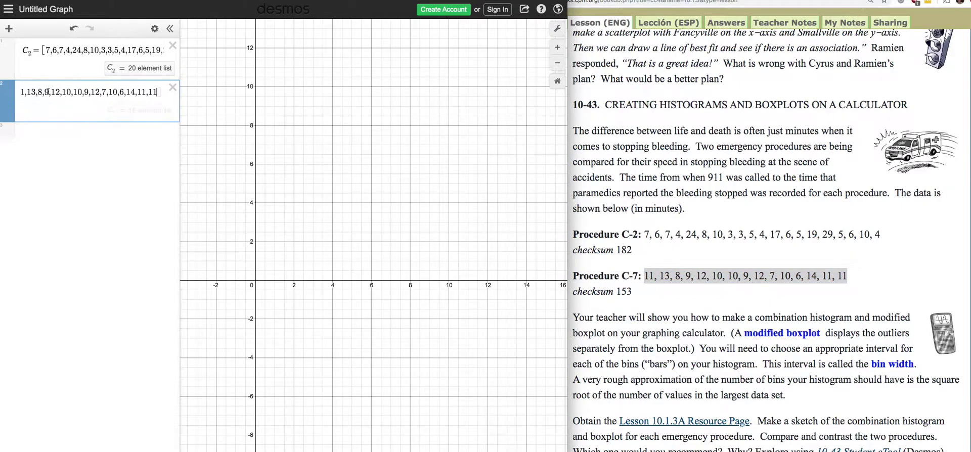
Add the expression boxplot(C_2) below the two data lists to plot the Procedure C-2 data
{"action": "left_click", "coordinate": [81, 138]}
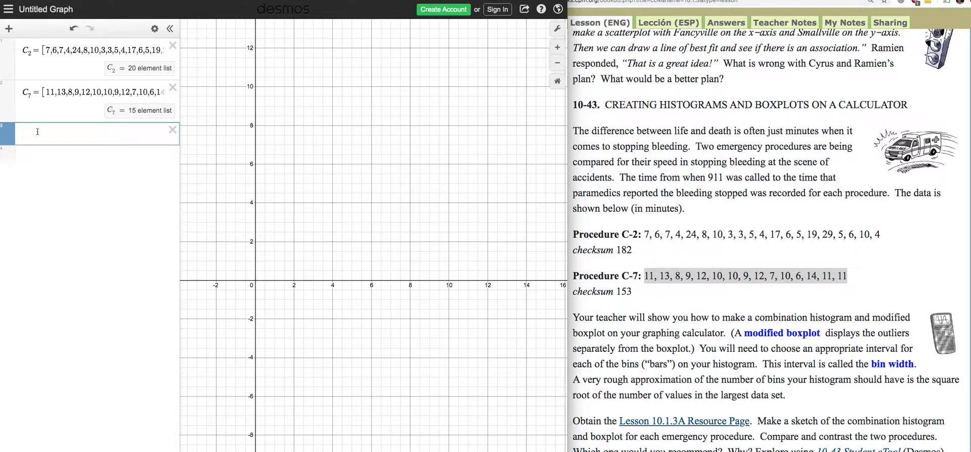
{"action": "type", "text": "boxpolo"}
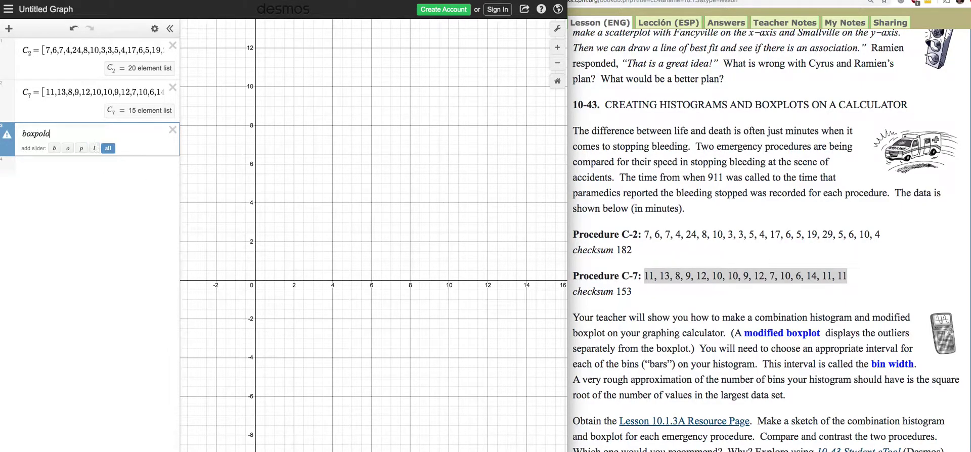
{"action": "type", "text": "t"}
{"action": "key", "text": "BackSpace"}
{"action": "key", "text": "BackSpace"}
{"action": "key", "text": "BackSpace"}
{"action": "key", "text": "BackSpace"}
{"action": "type", "text": "lot("}
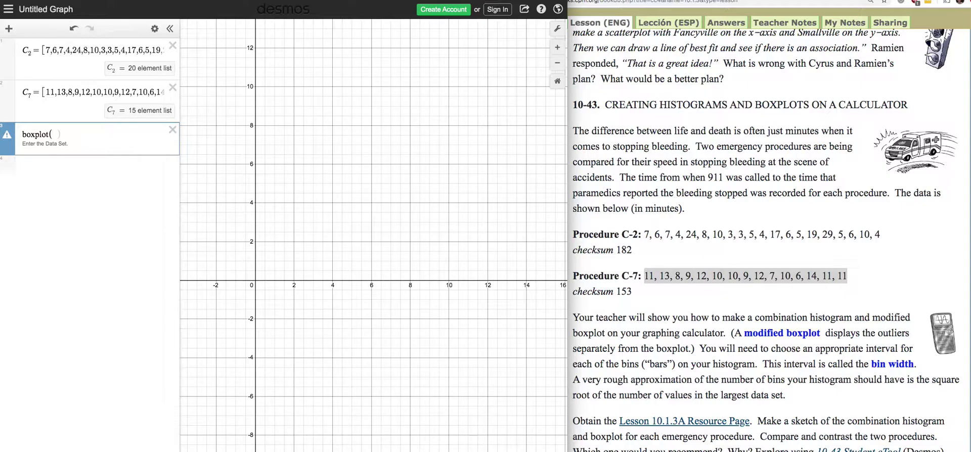
{"action": "type", "text": "C_2"}
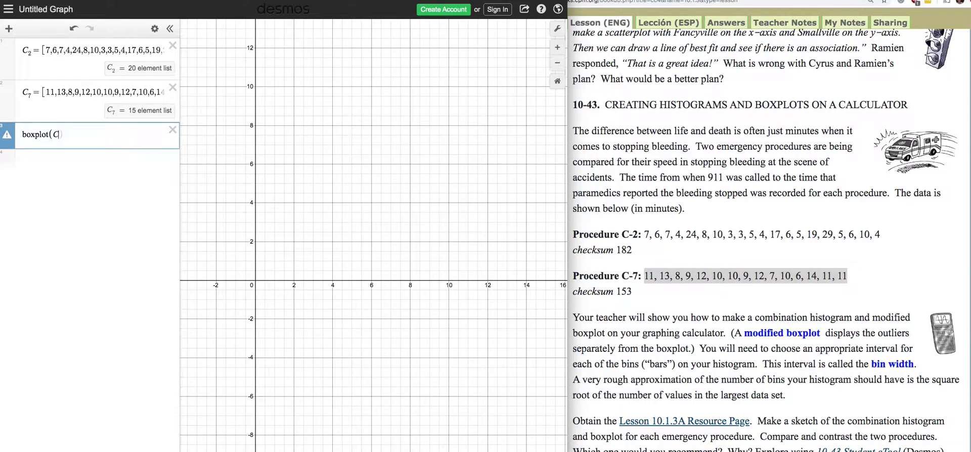
{"action": "type", "text": ")"}
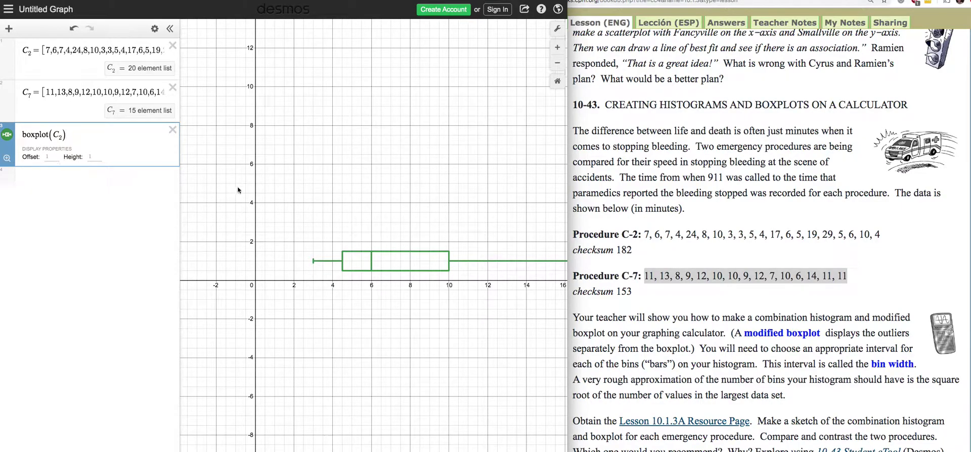
Set the C_2 boxplot's height to 1 and its offset to 6
{"action": "left_click", "coordinate": [96, 155]}
{"action": "type", "text": "3"}
{"action": "key", "text": "BackSpace"}
{"action": "type", "text": "1"}
{"action": "left_click", "coordinate": [48, 158]}
{"action": "type", "text": "1"}
{"action": "type", "text": "6"}
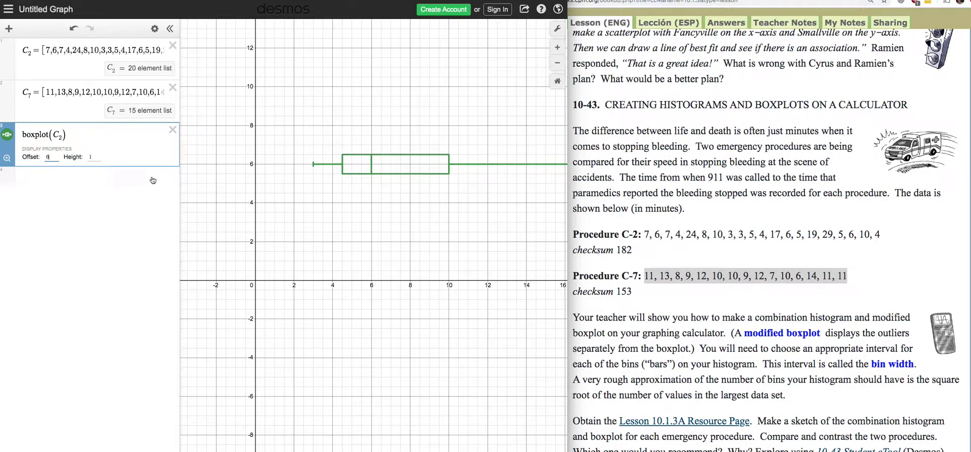
Add the expression boxplot(C_7) below the C_2 boxplot to plot the Procedure C-7 data
{"action": "left_click", "coordinate": [64, 182]}
{"action": "type", "text": "boxplot"}
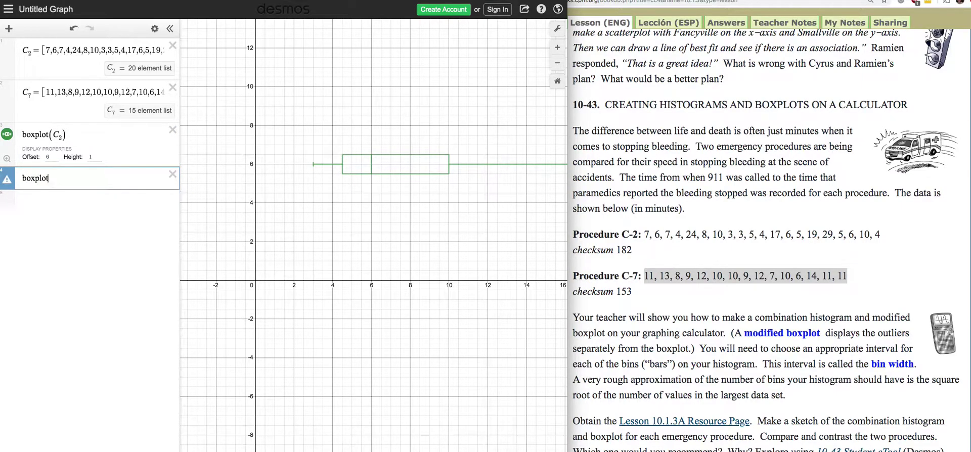
{"action": "type", "text": "(C"}
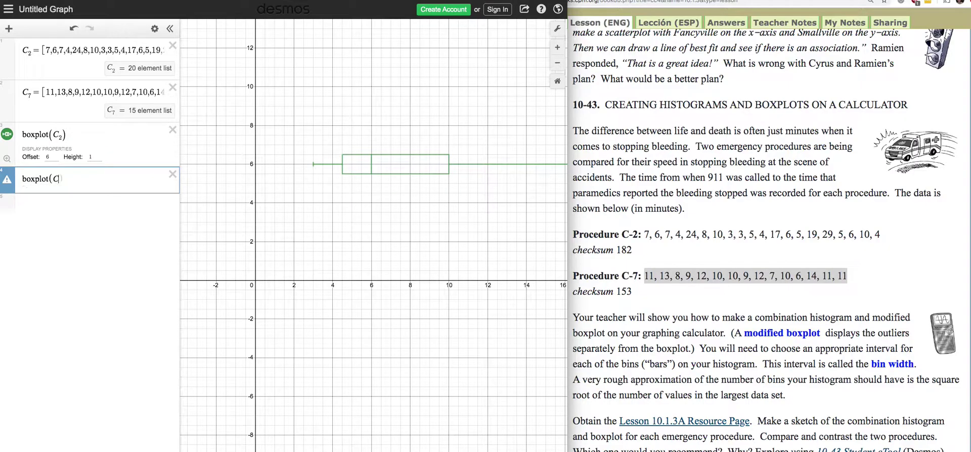
{"action": "type", "text": "_7"}
{"action": "key", "text": "Right"}
{"action": "key", "text": "Right"}
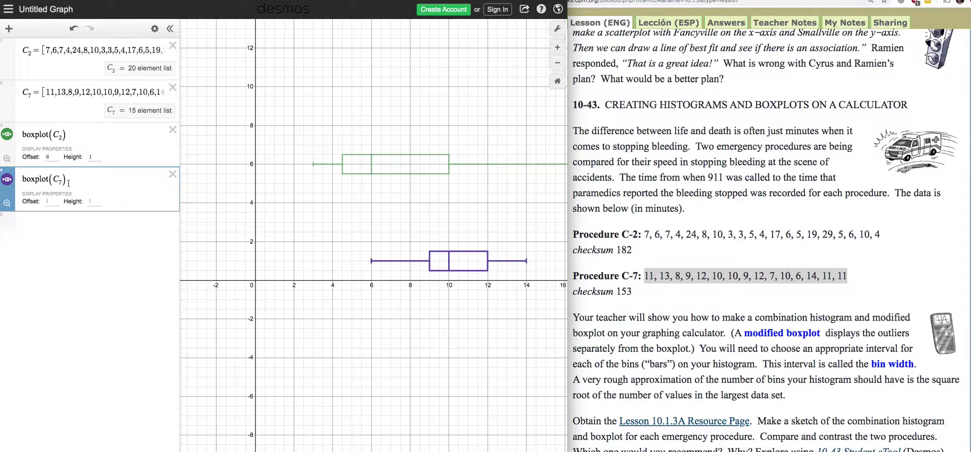
Set the C_7 boxplot's offset to 7 so it sits directly above the C_2 boxplot
{"action": "left_click", "coordinate": [51, 201]}
{"action": "type", "text": "6"}
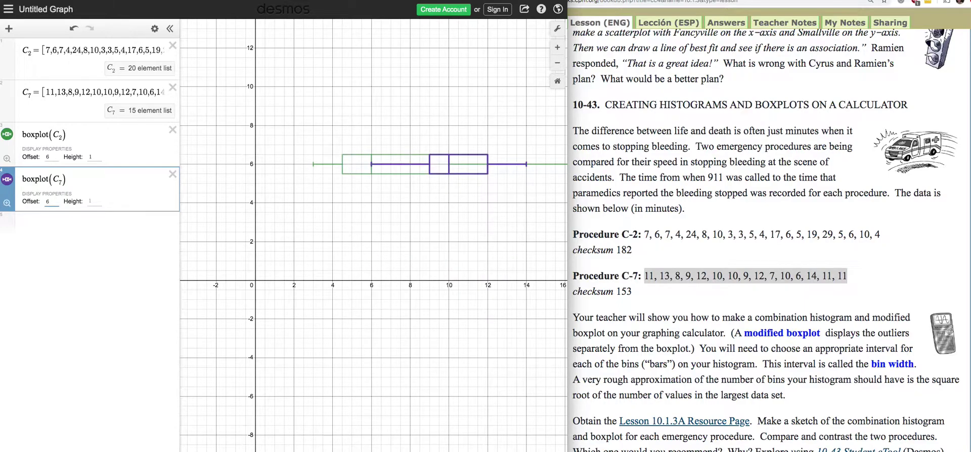
{"action": "key", "text": "BackSpace"}
{"action": "type", "text": "7"}
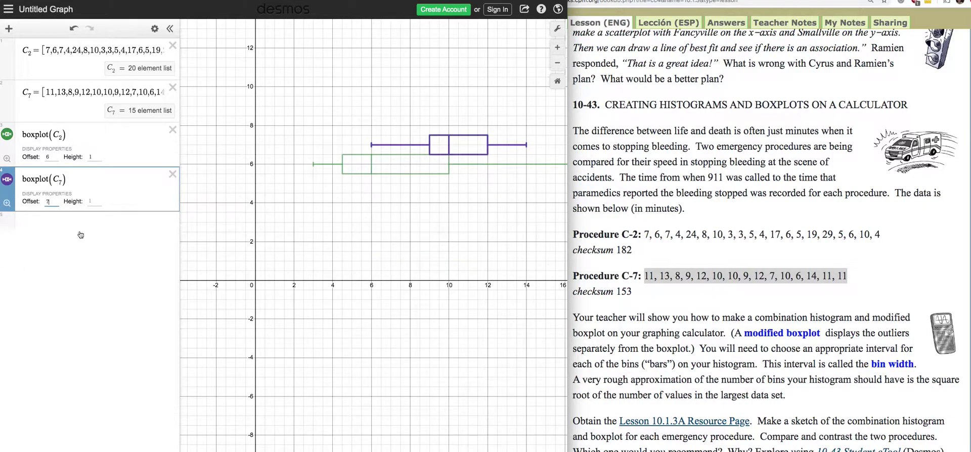
Add the expression histogram(C_2) below the boxplots to plot the Procedure C-2 data as bars
{"action": "left_click", "coordinate": [55, 226]}
{"action": "type", "text": "his"}
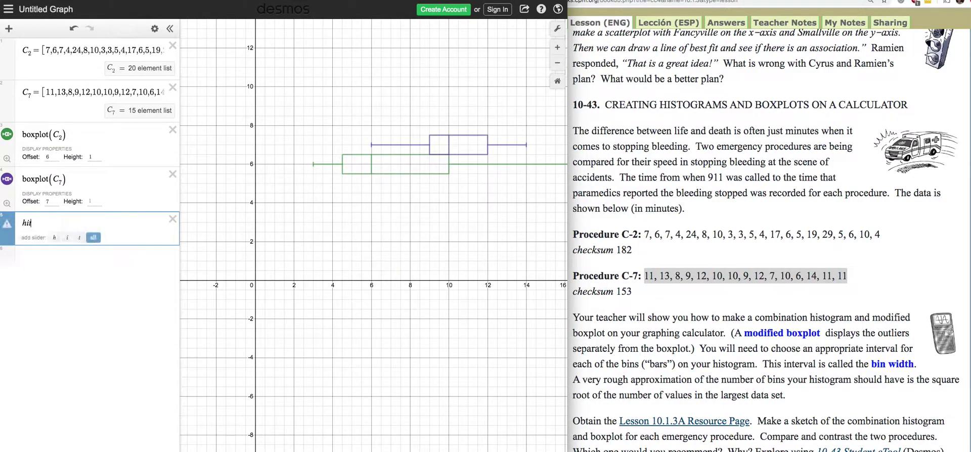
{"action": "type", "text": "trogram("}
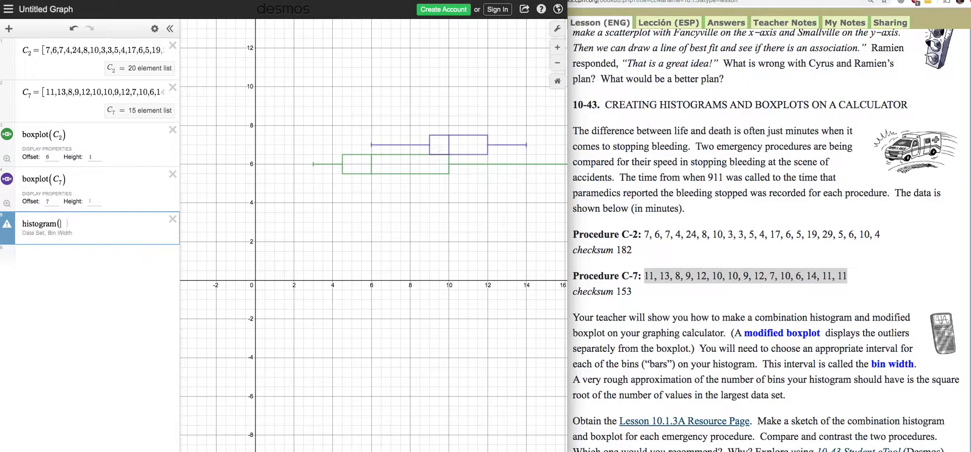
{"action": "type", "text": "C_2)"}
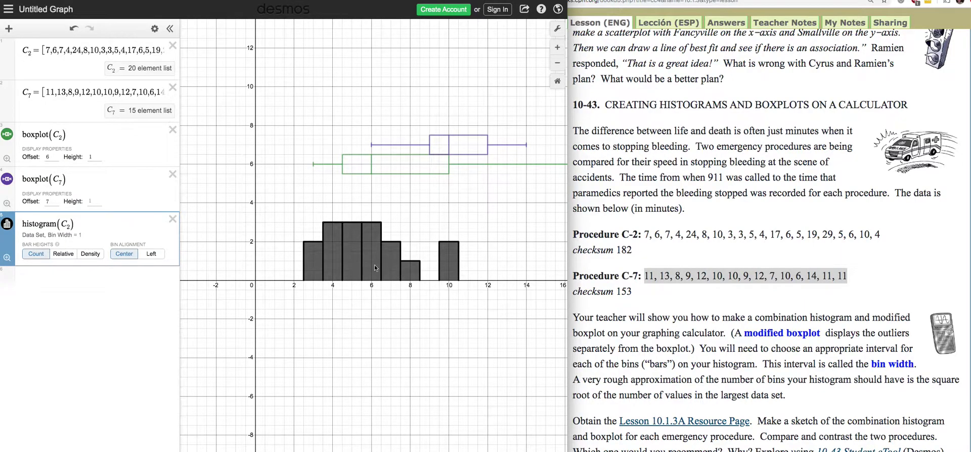
{"action": "left_click", "coordinate": [405, 311]}
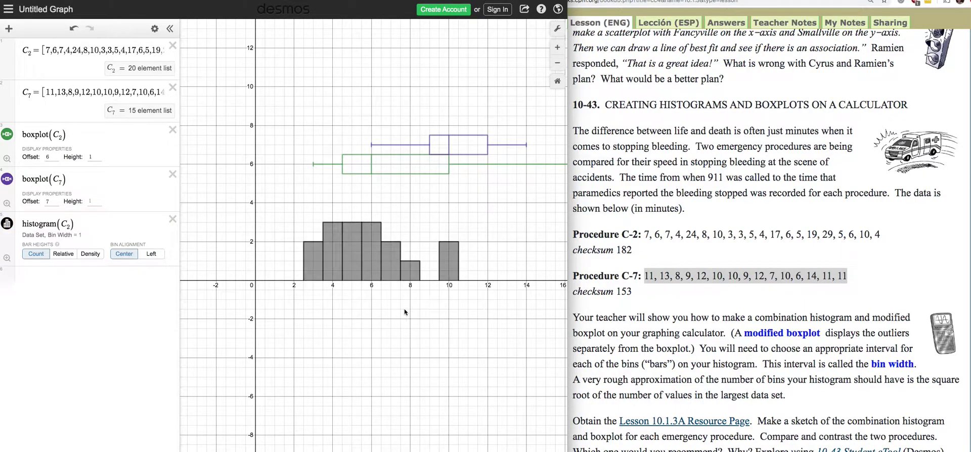
Set the graph's x-axis maximum to 32 and its y-axis maximum to 9
{"action": "left_click_drag", "start_coordinate": [388, 354], "coordinate": [329, 397]}
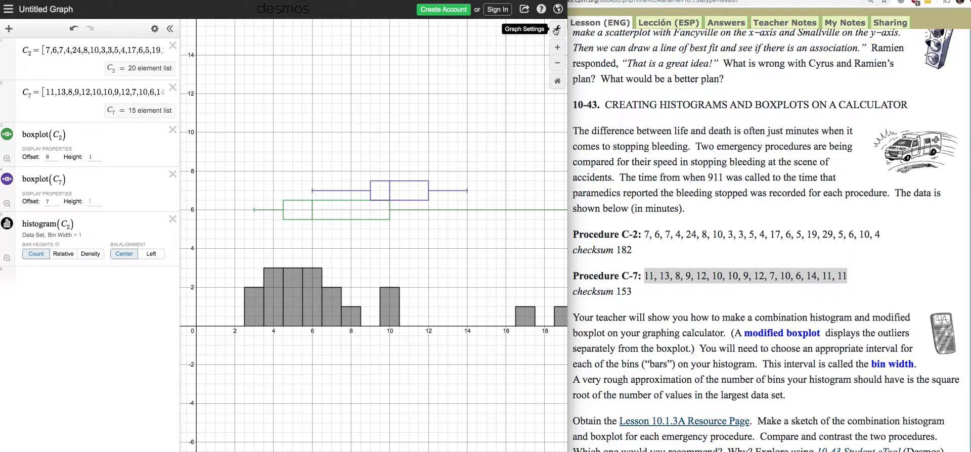
{"action": "left_click", "coordinate": [557, 29]}
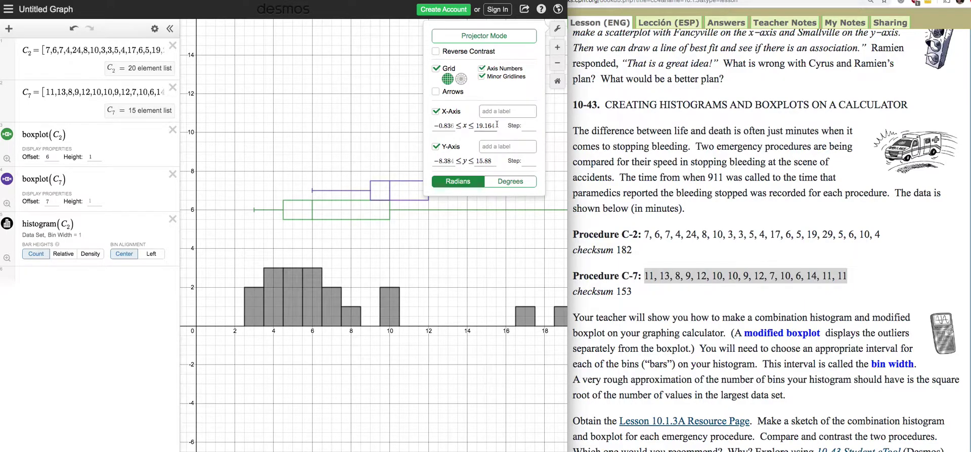
{"action": "left_click_drag", "start_coordinate": [494, 126], "coordinate": [471, 123]}
{"action": "type", "text": "32"}
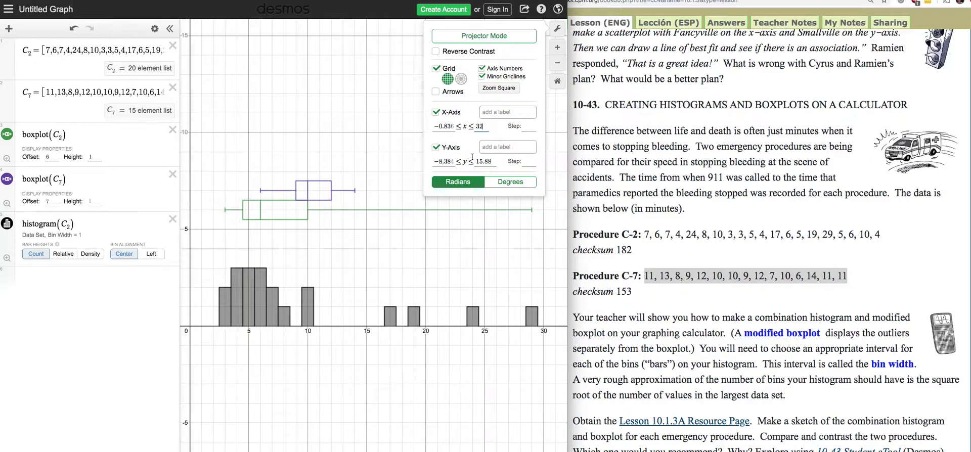
{"action": "left_click", "coordinate": [487, 161]}
{"action": "left_click_drag", "start_coordinate": [487, 160], "coordinate": [477, 161]}
{"action": "type", "text": "9"}
{"action": "left_click_drag", "start_coordinate": [399, 319], "coordinate": [407, 429]}
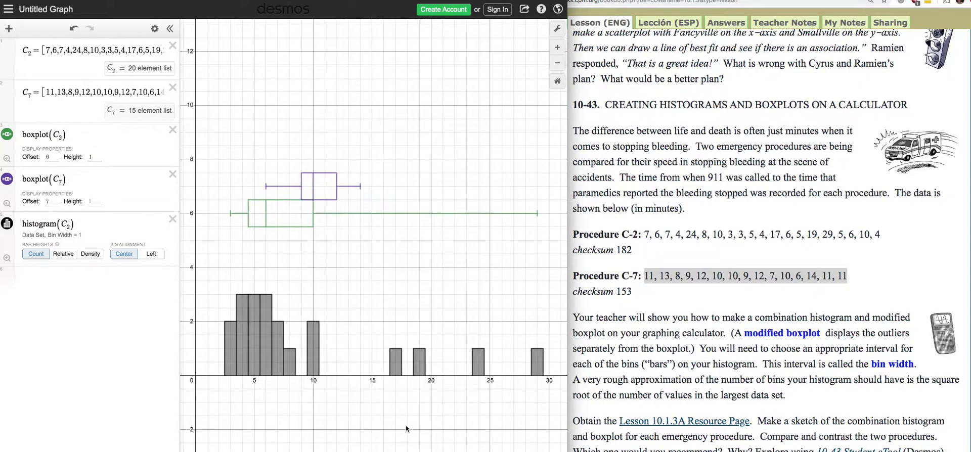
Set the graph's y-axis minimum to -1 and reposition the graph so the x-axis and both plot types are in view
{"action": "left_click", "coordinate": [559, 30]}
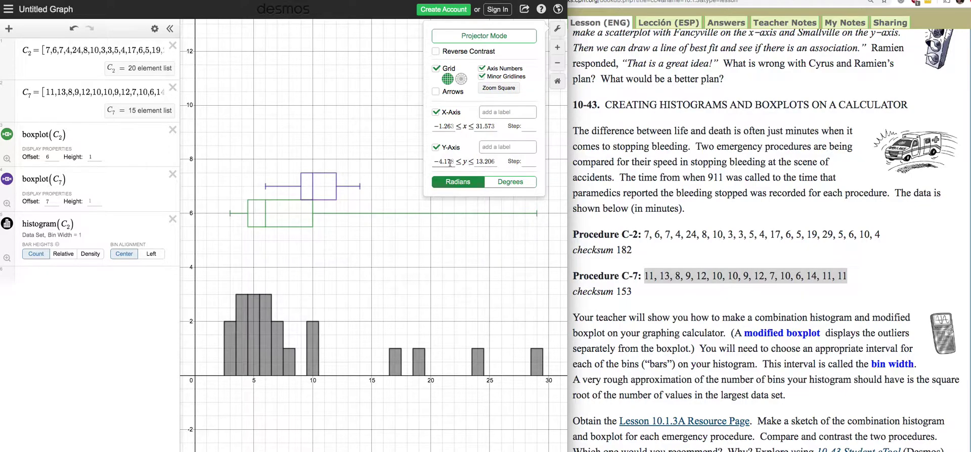
{"action": "left_click_drag", "start_coordinate": [456, 160], "coordinate": [436, 161]}
{"action": "type", "text": "-1"}
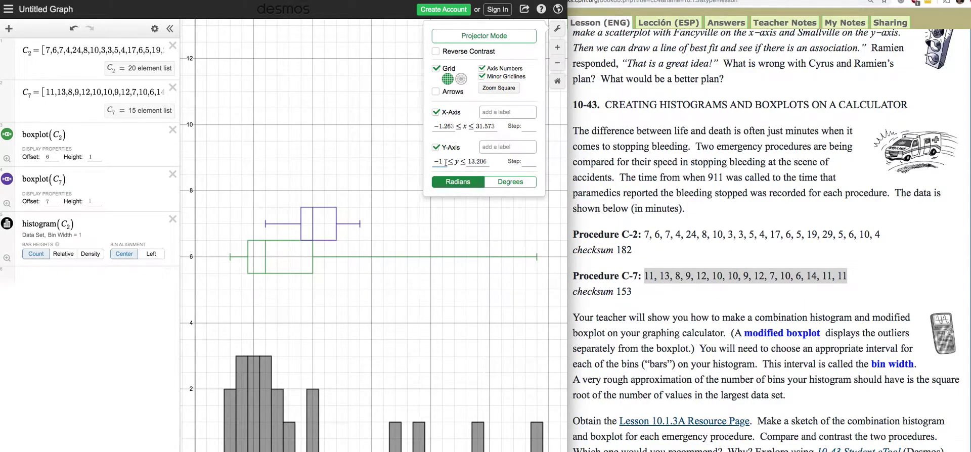
{"action": "left_click_drag", "start_coordinate": [403, 355], "coordinate": [394, 322]}
Add the expression histogram(C_7) below the C_2 histogram to plot the Procedure C-7 data as bars
{"action": "left_click", "coordinate": [25, 277]}
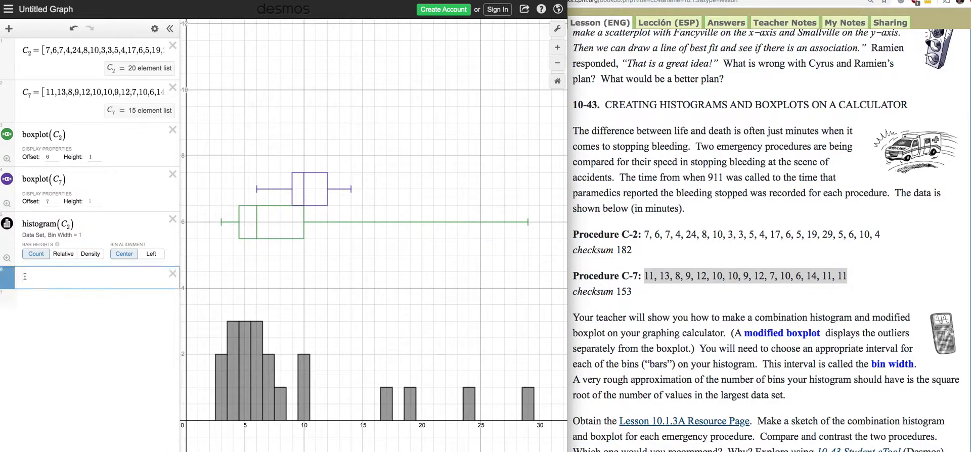
{"action": "type", "text": "hi"}
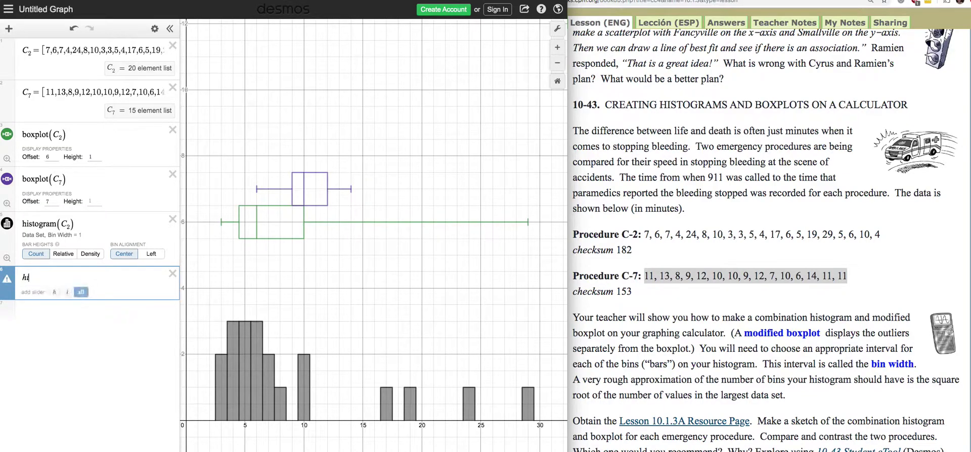
{"action": "type", "text": "stogr"}
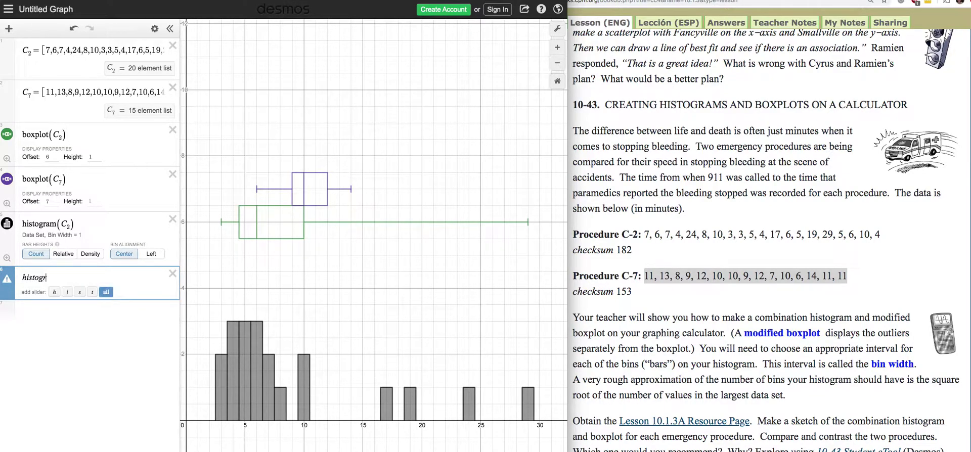
{"action": "type", "text": "am("}
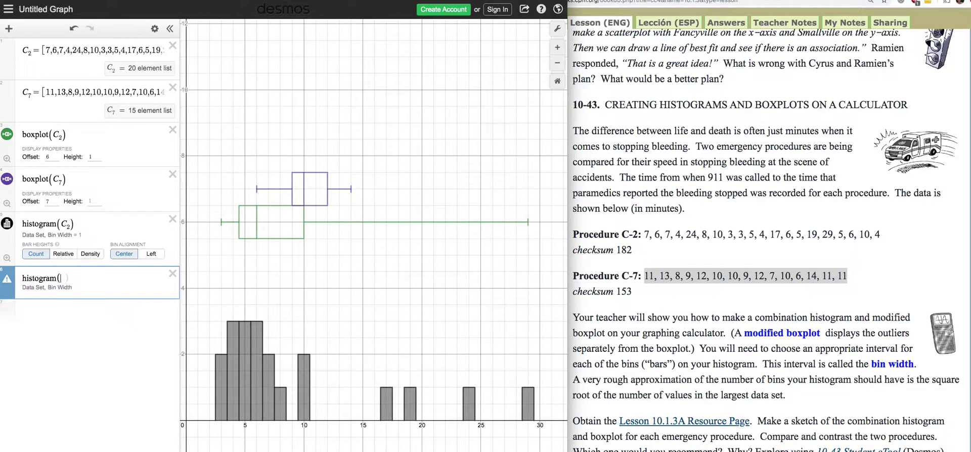
{"action": "type", "text": "C_7"}
{"action": "key", "text": "Right"}
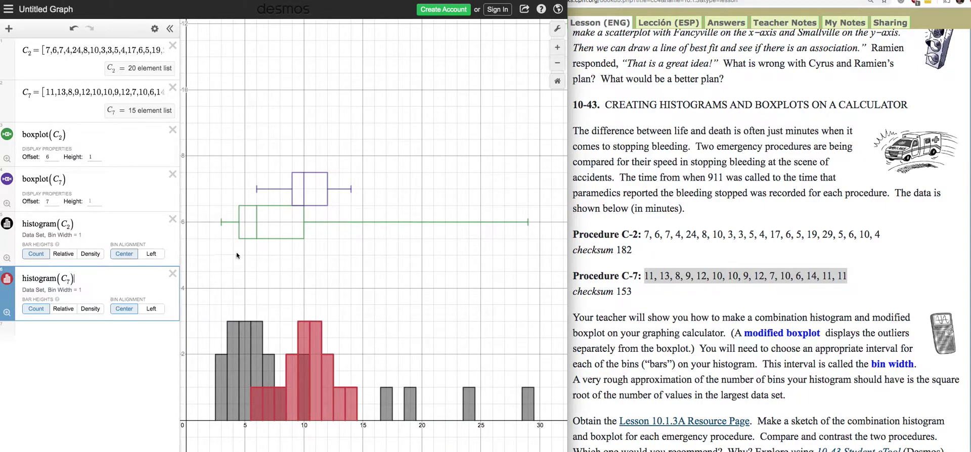
Change the C_7 boxplot's color to red to match the C_7 histogram
{"action": "left_click", "coordinate": [11, 182]}
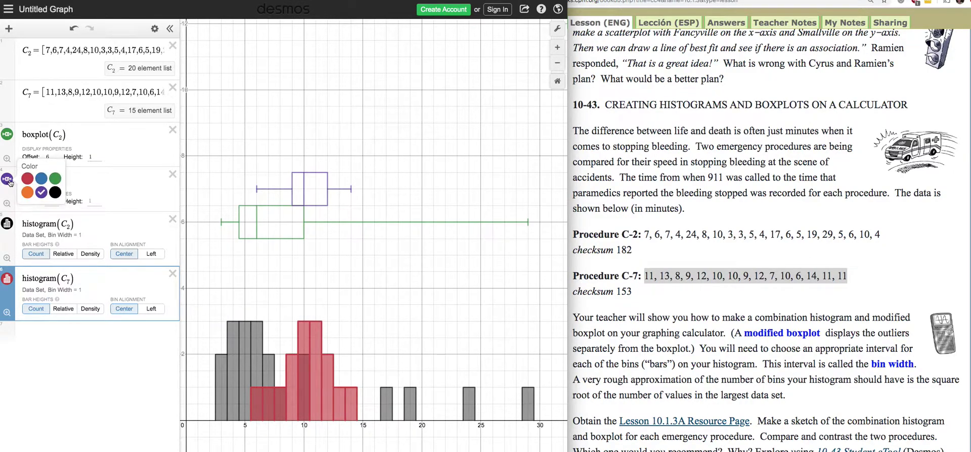
{"action": "left_click", "coordinate": [27, 178]}
Hide the C_2 histogram to view the C_7 bars alone, and show it again
{"action": "left_click", "coordinate": [6, 225]}
{"action": "left_click", "coordinate": [6, 226]}
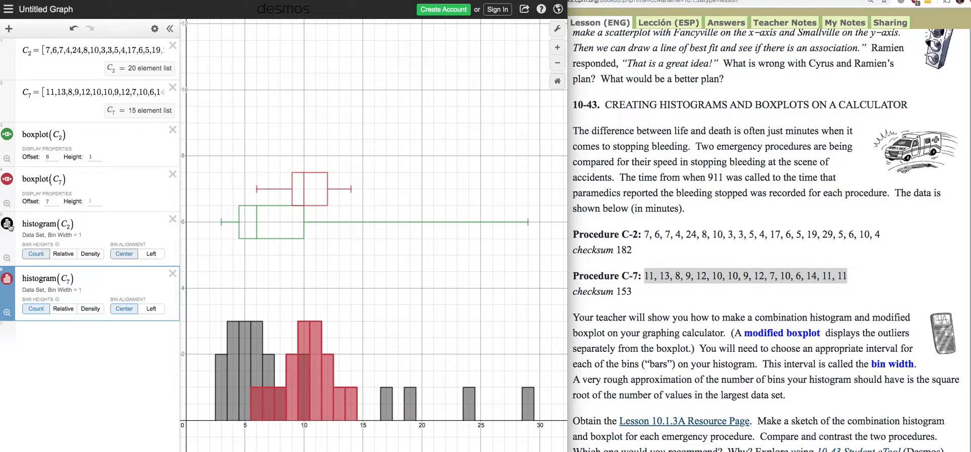
{"action": "left_click", "coordinate": [7, 226]}
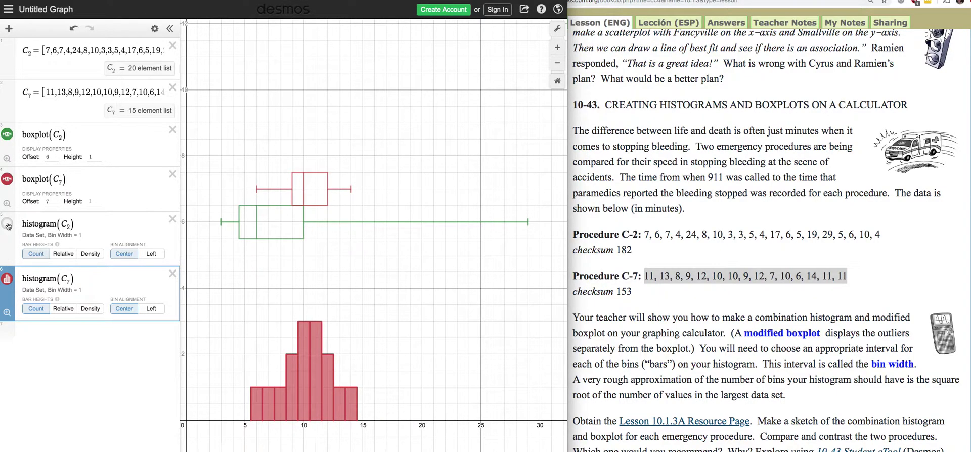
{"action": "left_click", "coordinate": [8, 225]}
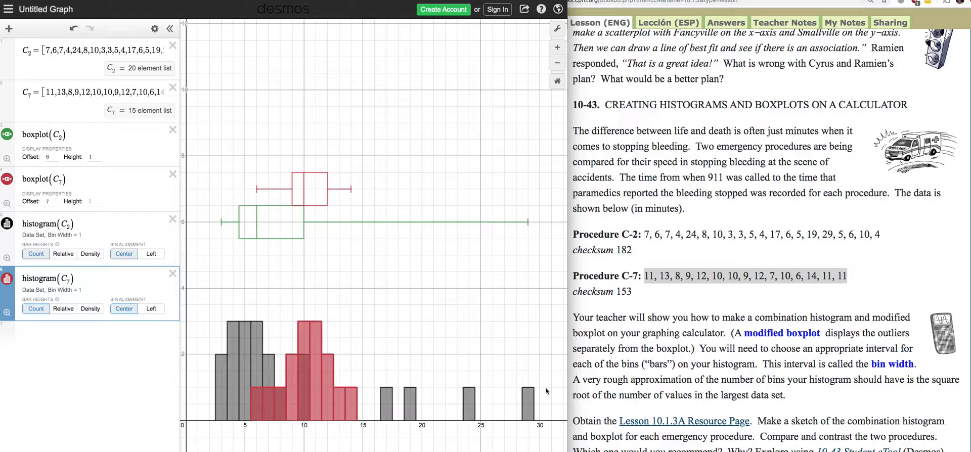
Start a new expression below the histograms with the function name dotplot
{"action": "left_click", "coordinate": [45, 334]}
{"action": "type", "text": "dot"}
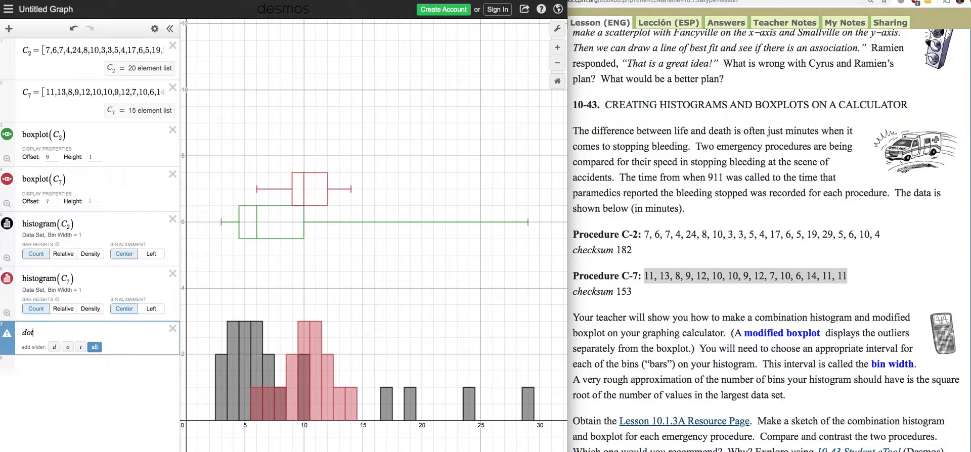
{"action": "type", "text": "plot"}
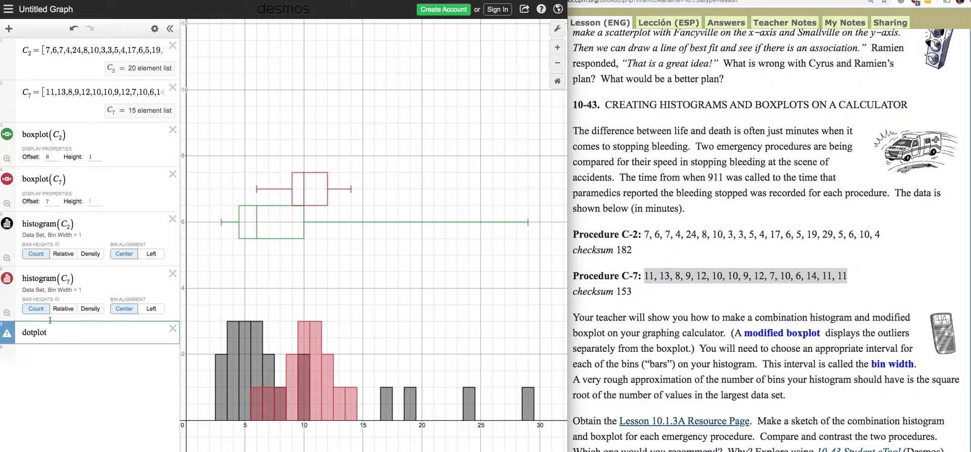
Change the C_2 boxplot's color to black to match the C_2 histogram
{"action": "left_click", "coordinate": [7, 281]}
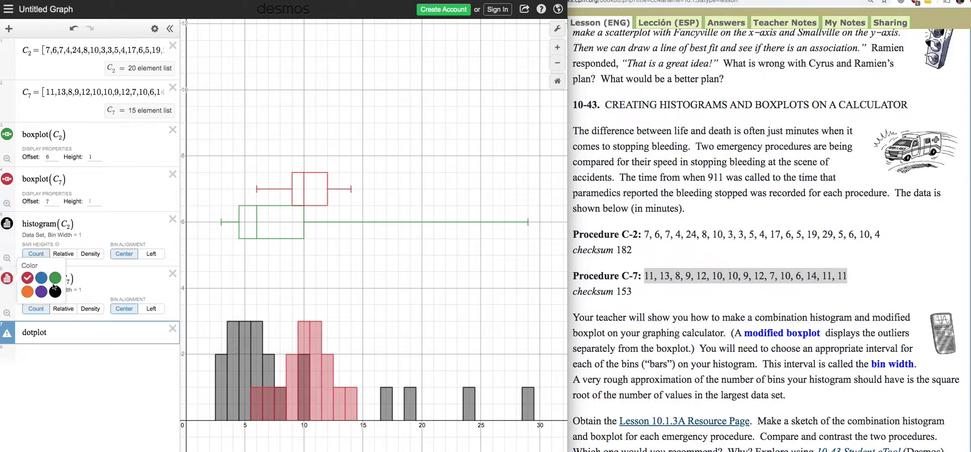
{"action": "left_click", "coordinate": [7, 134]}
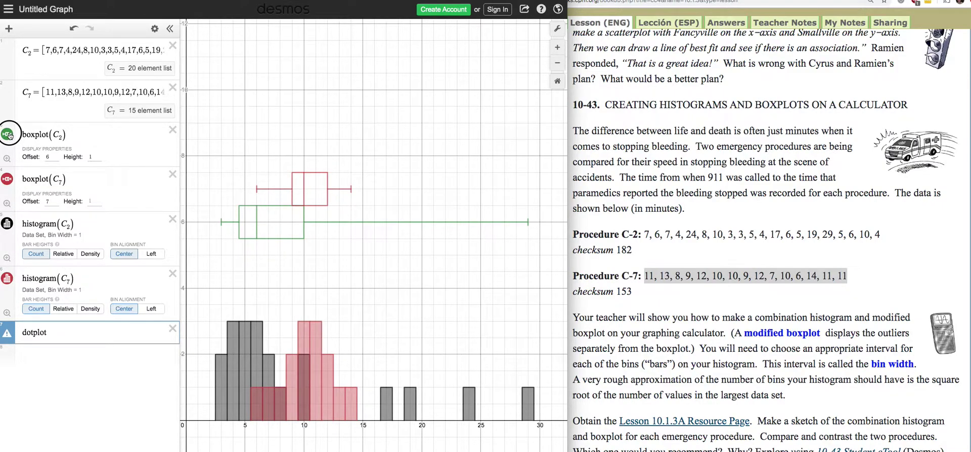
{"action": "left_click", "coordinate": [55, 147]}
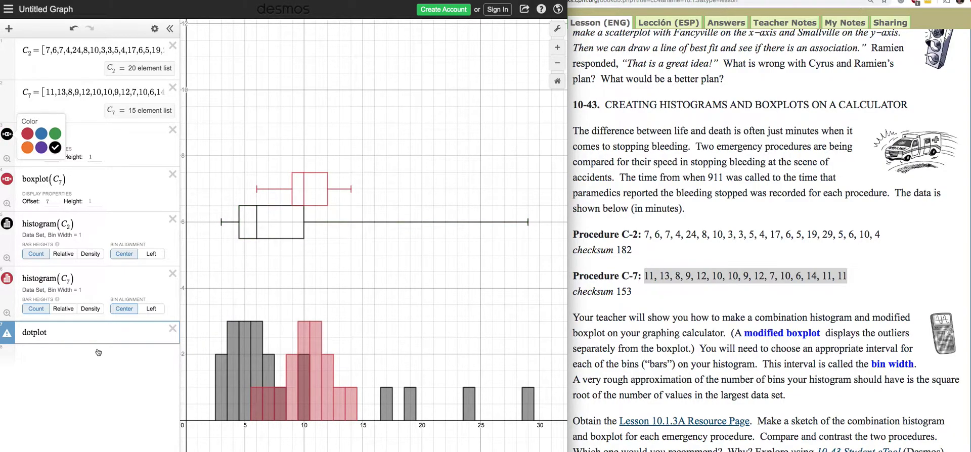
Complete the dotplot expression as dotplot(C_2) to plot the Procedure C-2 data as dots
{"action": "left_click", "coordinate": [55, 334]}
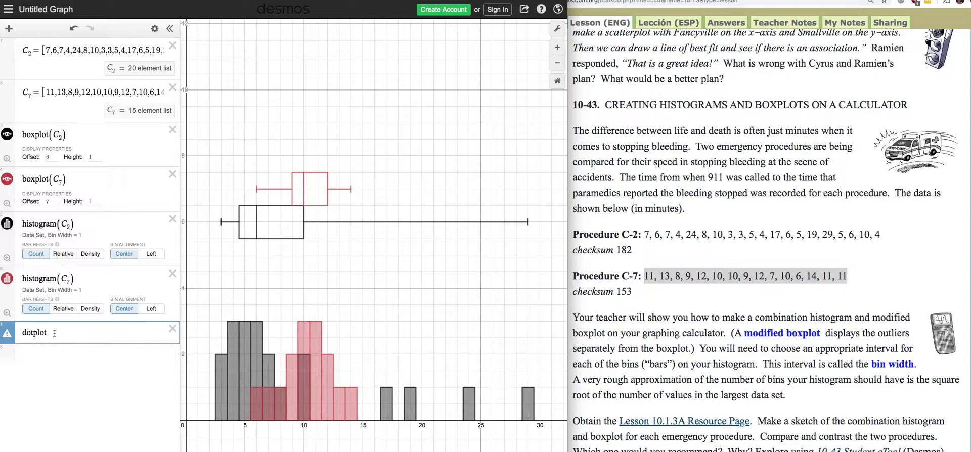
{"action": "type", "text": "("}
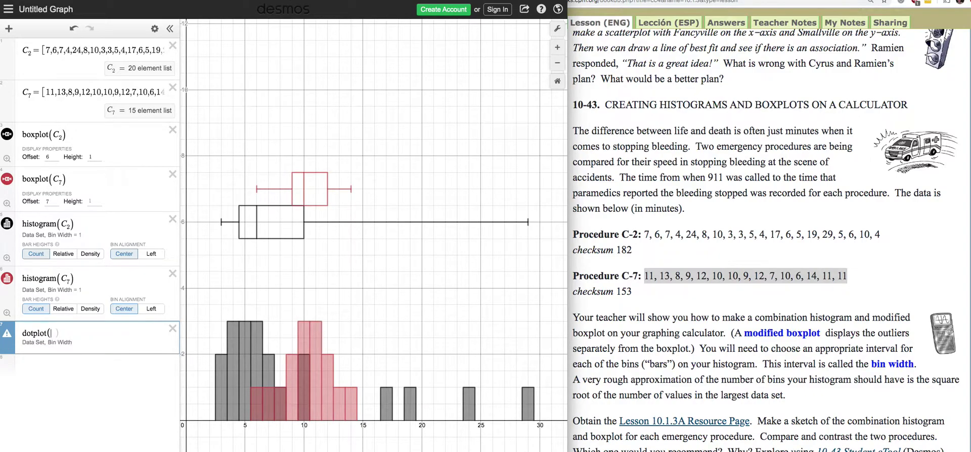
{"action": "type", "text": "C2)"}
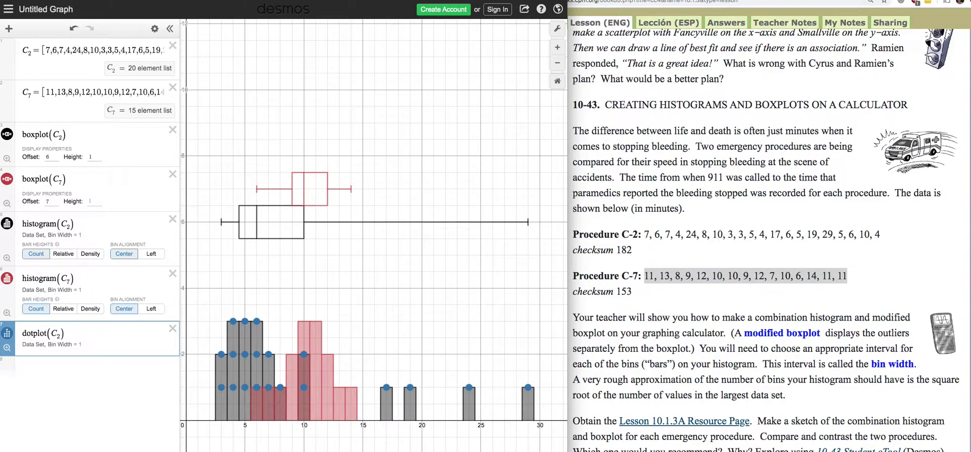
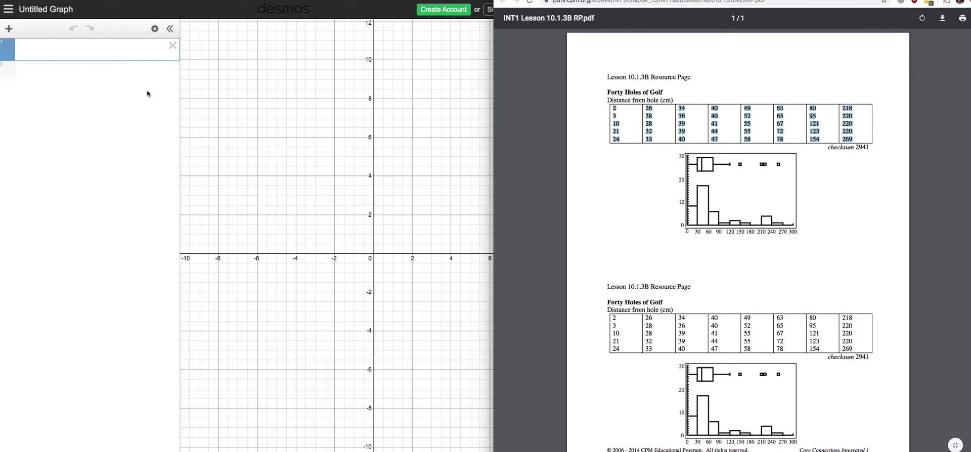
Define G in the blank graph as a list of the Forty Holes of Golf distances, running from 2 to 269
{"action": "left_click", "coordinate": [69, 58]}
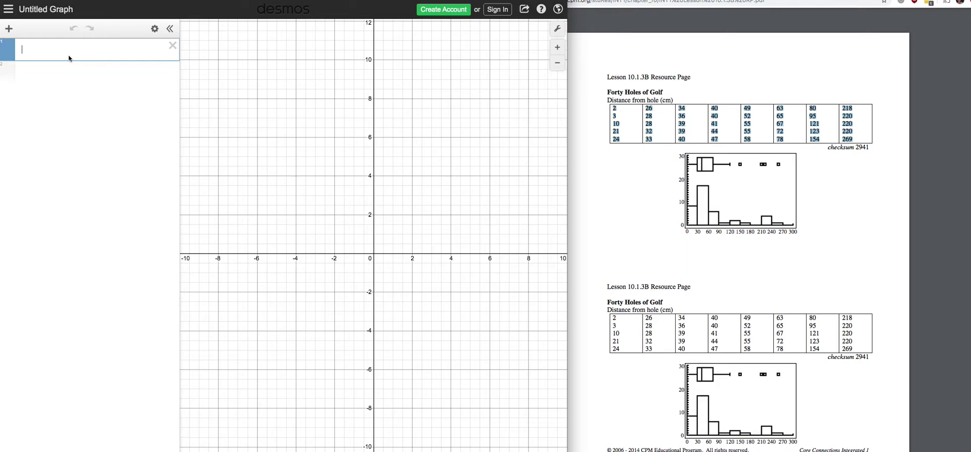
{"action": "type", "text": "G=["}
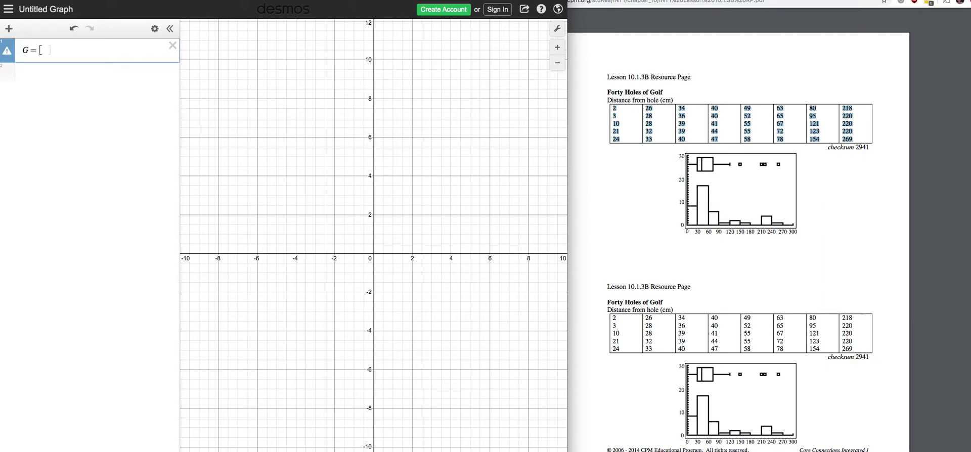
{"action": "type", "text": "2,3,10,21,24,26,28,28,32,33,34,36,39,39,40,40,40,41,44,47,49,52,55,55,58,63,65,67,72,78,80,95,121,123,154,218,220,220,220,269"}
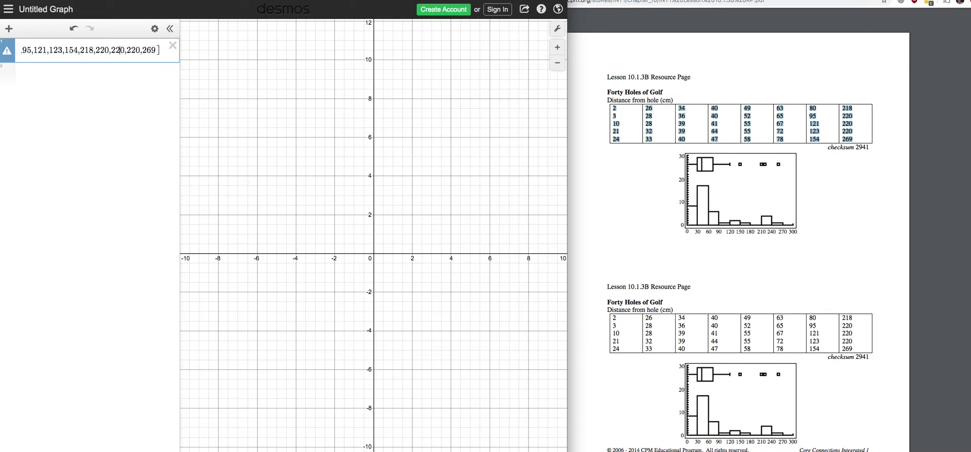
Remove the extra empty brackets in front of the first value of G so the expression is a single list
{"action": "key", "text": "Left"}
{"action": "key", "text": "Left"}
{"action": "key", "text": "Left"}
{"action": "key", "text": "Left"}
{"action": "key", "text": "Left"}
{"action": "key", "text": "Left"}
{"action": "key", "text": "Left"}
{"action": "key", "text": "Left"}
{"action": "key", "text": "Left"}
{"action": "key", "text": "Left"}
{"action": "key", "text": "Left"}
{"action": "key", "text": "Left"}
{"action": "key", "text": "Left"}
{"action": "key", "text": "Left"}
{"action": "key", "text": "Left"}
{"action": "key", "text": "Left"}
{"action": "key", "text": "Left"}
{"action": "key", "text": "Left"}
{"action": "key", "text": "Left"}
{"action": "key", "text": "Left"}
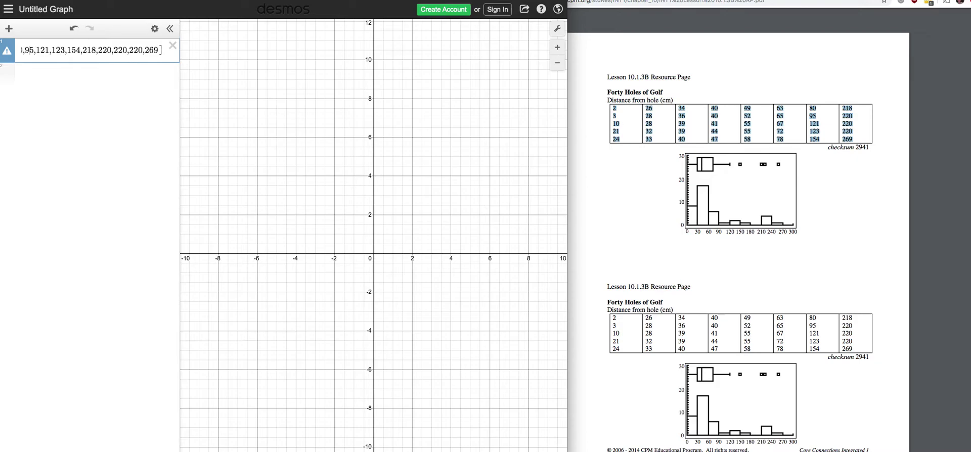
{"action": "key", "text": "Left"}
{"action": "key", "text": "Left"}
{"action": "key", "text": "Left"}
{"action": "key", "text": "Left"}
{"action": "key", "text": "Left"}
{"action": "key", "text": "Left"}
{"action": "key", "text": "Left"}
{"action": "key", "text": "Left"}
{"action": "key", "text": "Left"}
{"action": "key", "text": "Left"}
{"action": "key", "text": "Left"}
{"action": "key", "text": "Left"}
{"action": "key", "text": "Left"}
{"action": "key", "text": "Left"}
{"action": "key", "text": "Left"}
{"action": "key", "text": "Left"}
{"action": "key", "text": "Left"}
{"action": "key", "text": "Left"}
{"action": "key", "text": "Left"}
{"action": "key", "text": "Left"}
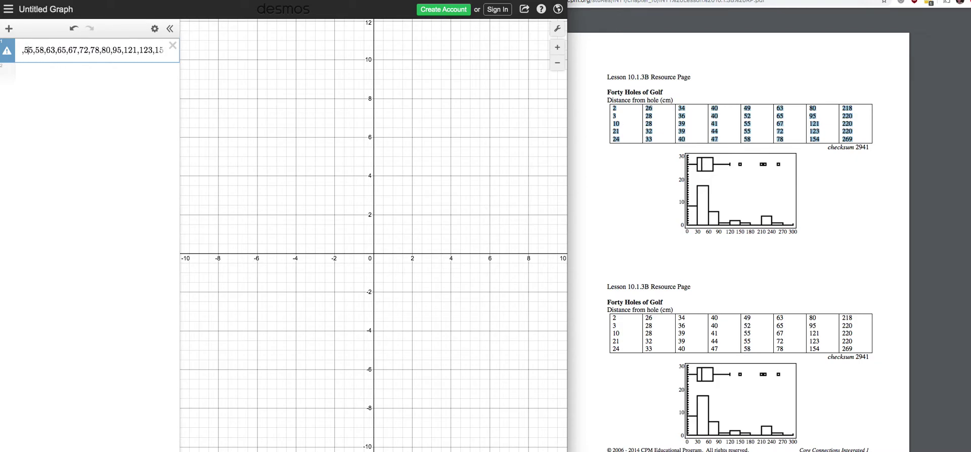
{"action": "key", "text": "Left"}
{"action": "key", "text": "Left"}
{"action": "key", "text": "Left"}
{"action": "key", "text": "Left"}
{"action": "key", "text": "Left"}
{"action": "key", "text": "Left"}
{"action": "key", "text": "Left"}
{"action": "key", "text": "Left"}
{"action": "key", "text": "Left"}
{"action": "key", "text": "Left"}
{"action": "key", "text": "Left"}
{"action": "key", "text": "Left"}
{"action": "key", "text": "Left"}
{"action": "key", "text": "Left"}
{"action": "key", "text": "Left"}
{"action": "key", "text": "Left"}
{"action": "key", "text": "Left"}
{"action": "key", "text": "Left"}
{"action": "key", "text": "Left"}
{"action": "key", "text": "Left"}
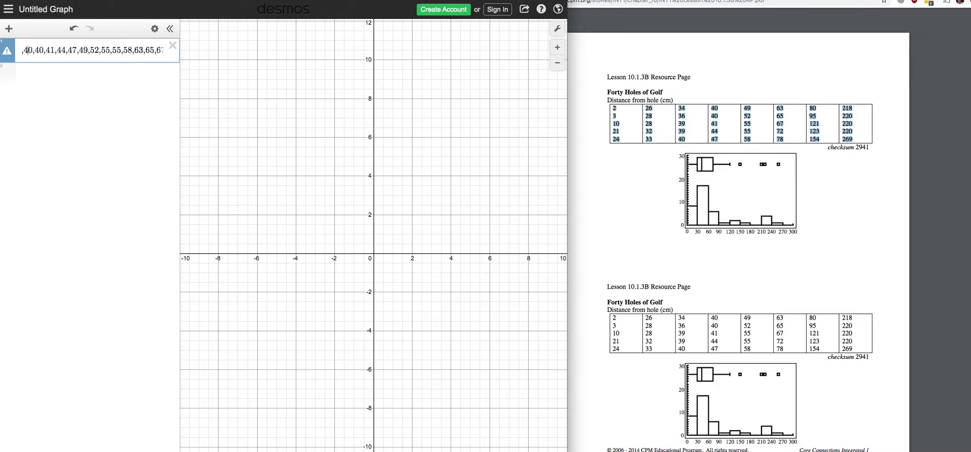
{"action": "key", "text": "Left"}
{"action": "key", "text": "Left"}
{"action": "key", "text": "Left"}
{"action": "key", "text": "Left"}
{"action": "key", "text": "Left"}
{"action": "key", "text": "Left"}
{"action": "key", "text": "Left"}
{"action": "key", "text": "Left"}
{"action": "key", "text": "Left"}
{"action": "key", "text": "Left"}
{"action": "key", "text": "Left"}
{"action": "key", "text": "Left"}
{"action": "key", "text": "Left"}
{"action": "key", "text": "Left"}
{"action": "key", "text": "Left"}
{"action": "key", "text": "Left"}
{"action": "key", "text": "Left"}
{"action": "key", "text": "Left"}
{"action": "key", "text": "Left"}
{"action": "key", "text": "Left"}
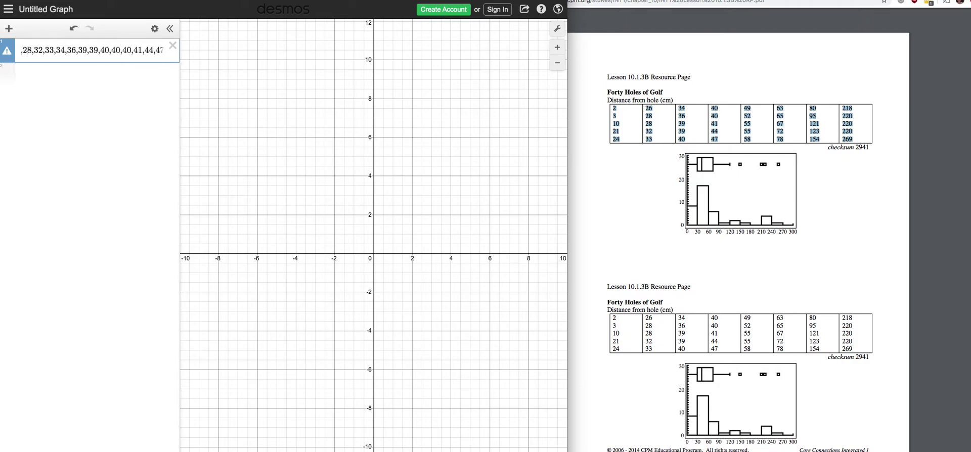
{"action": "key", "text": "Left"}
{"action": "key", "text": "Left"}
{"action": "key", "text": "Left"}
{"action": "key", "text": "Left"}
{"action": "key", "text": "Left"}
{"action": "key", "text": "Left"}
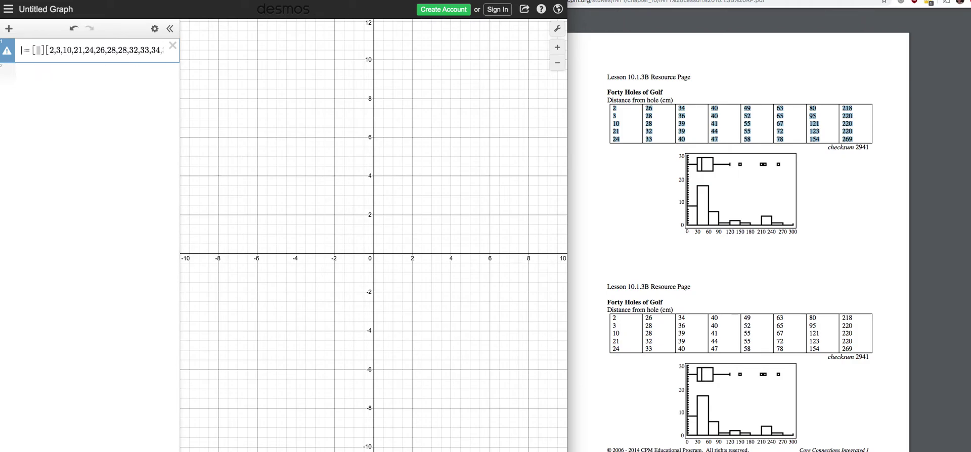
{"action": "key", "text": "Right"}
{"action": "key", "text": "Right"}
{"action": "key", "text": "Right"}
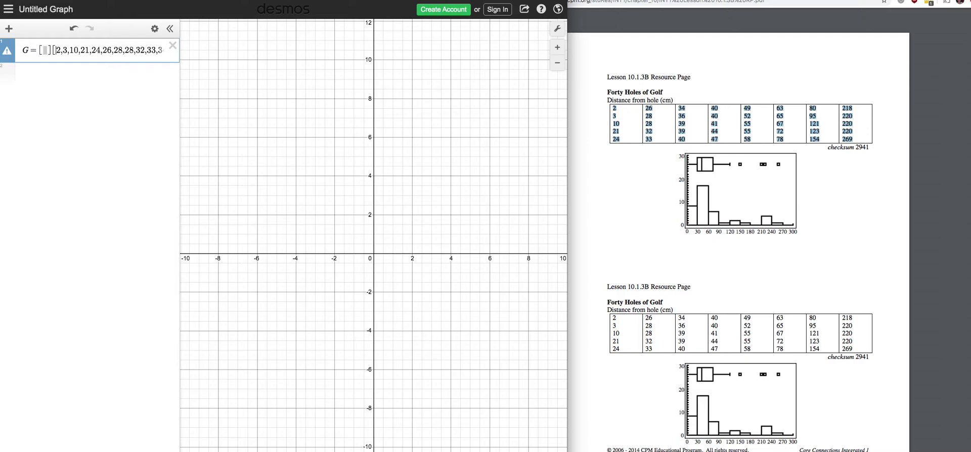
{"action": "key", "text": "BackSpace"}
{"action": "key", "text": "BackSpace"}
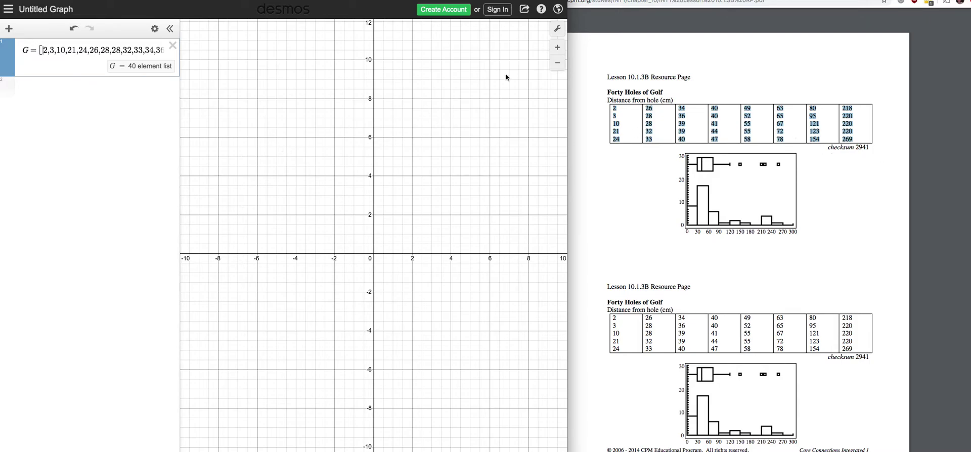
Add the expression boxplot(G) below the list to plot the golf distances
{"action": "left_click", "coordinate": [90, 91]}
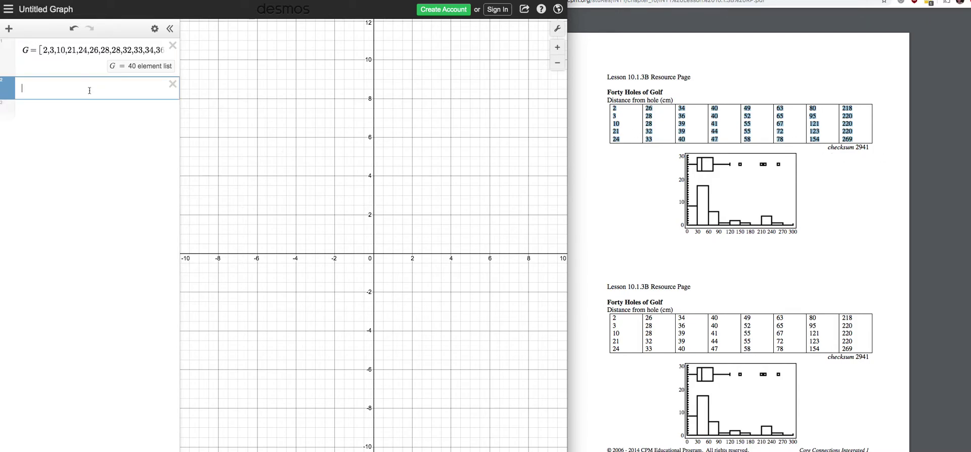
{"action": "type", "text": "boxp"}
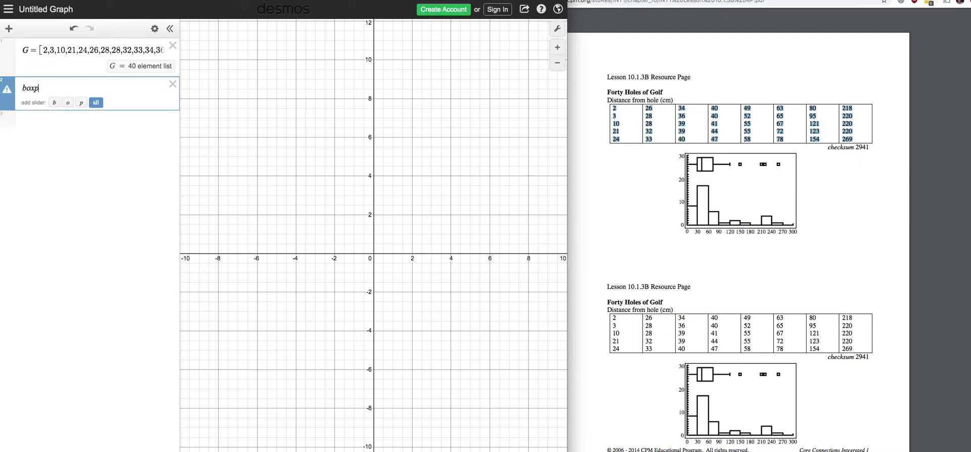
{"action": "type", "text": "lot(G"}
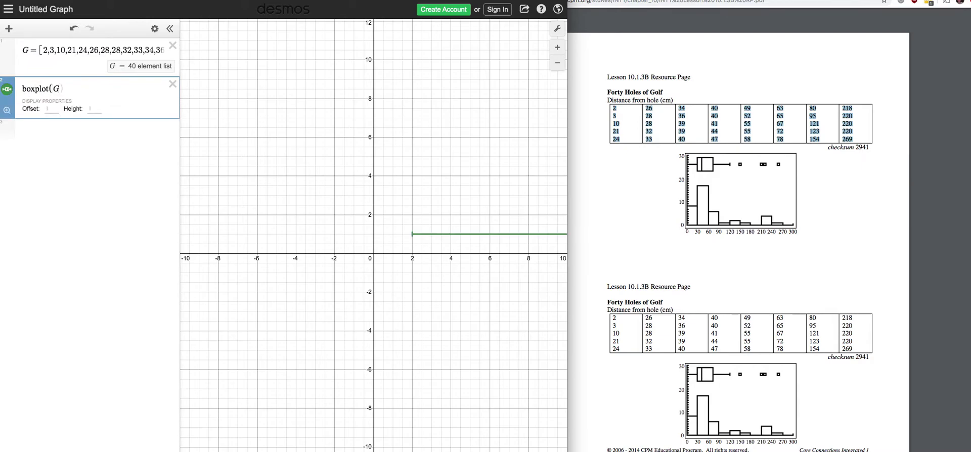
{"action": "type", "text": ")"}
Set the upper limit of the graph's x-axis to 270 so the whole golf boxplot fits
{"action": "left_click", "coordinate": [558, 30]}
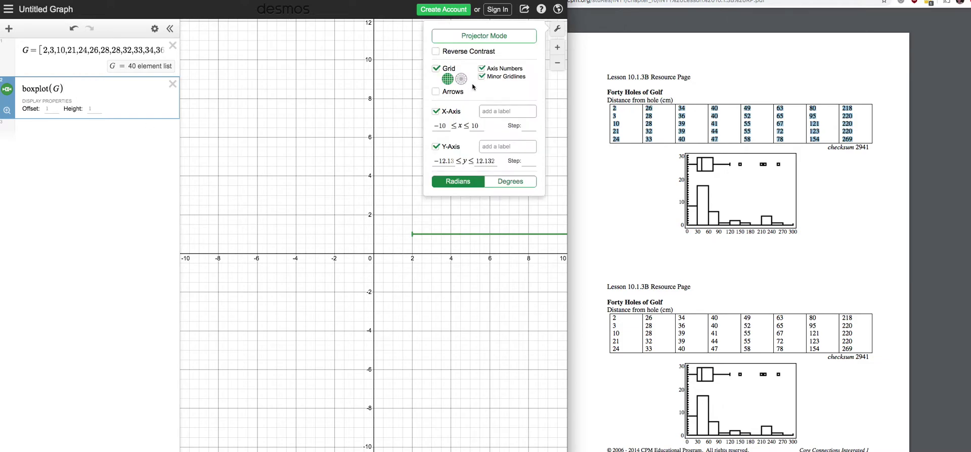
{"action": "left_click", "coordinate": [478, 128]}
{"action": "key", "text": "BackSpace"}
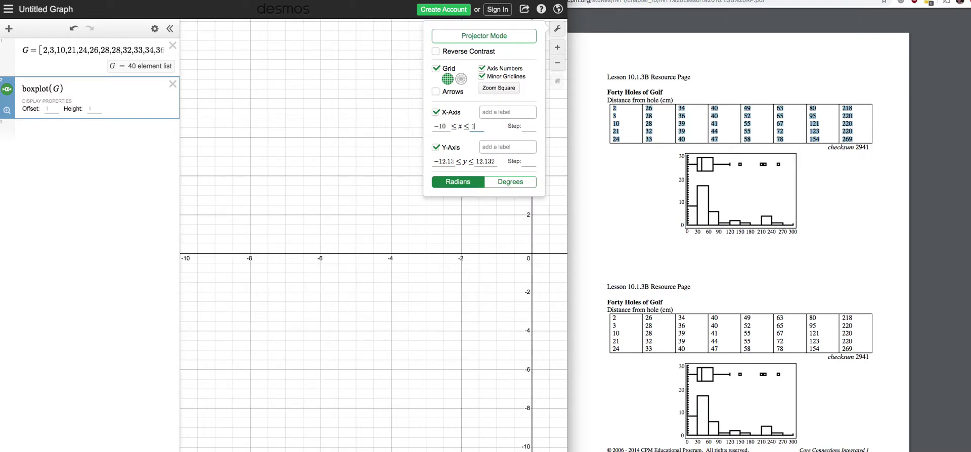
{"action": "type", "text": "270"}
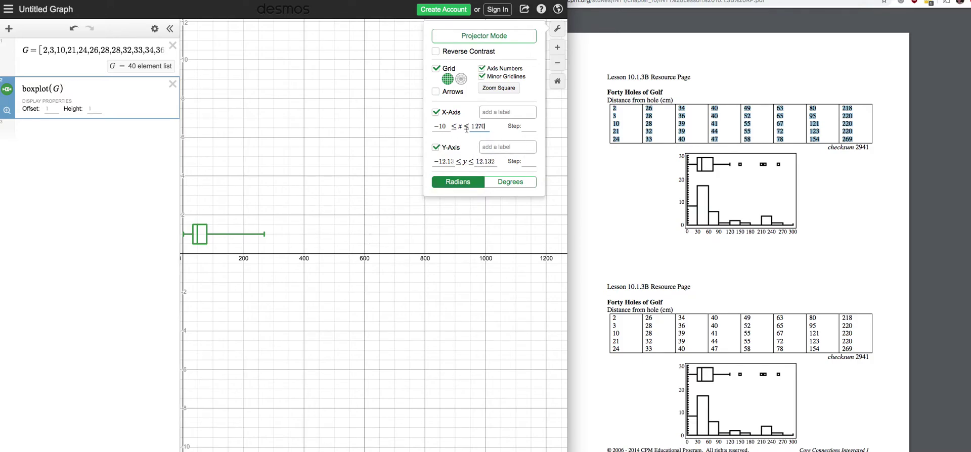
{"action": "key", "text": "BackSpace"}
{"action": "key", "text": "BackSpace"}
{"action": "key", "text": "BackSpace"}
{"action": "key", "text": "BackSpace"}
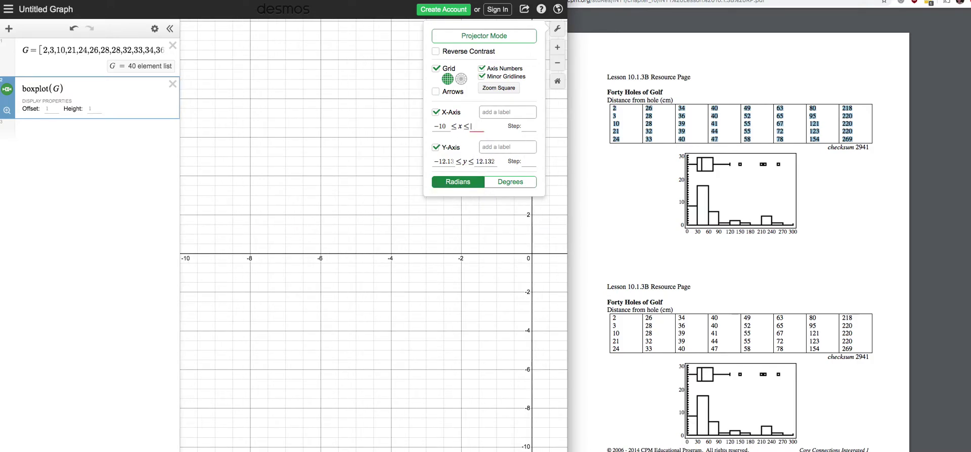
{"action": "type", "text": "270"}
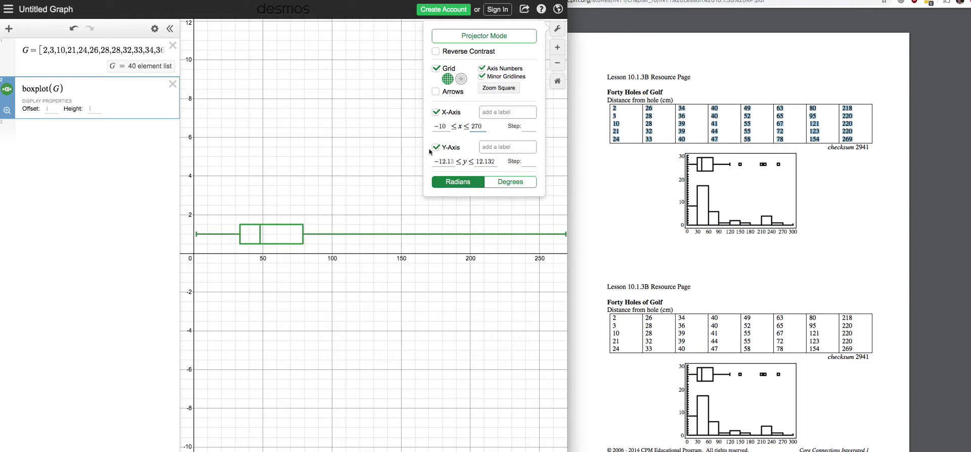
Set the lower limit of the y-axis to -2
{"action": "left_click", "coordinate": [455, 161]}
{"action": "left_click_drag", "start_coordinate": [454, 161], "coordinate": [416, 160]}
{"action": "type", "text": "-2"}
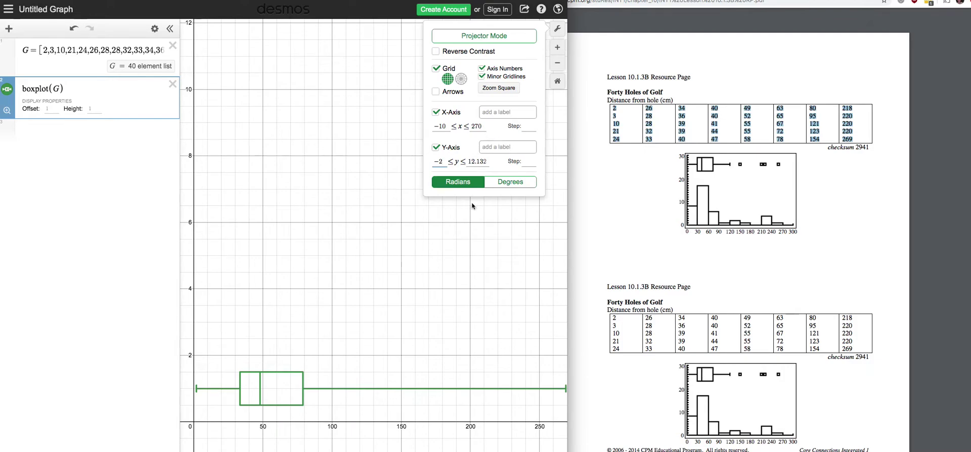
Add the expression histogram(G,6) below the boxplot to plot the golf distances with a bin width of 6
{"action": "left_click", "coordinate": [48, 138]}
{"action": "type", "text": "hist"}
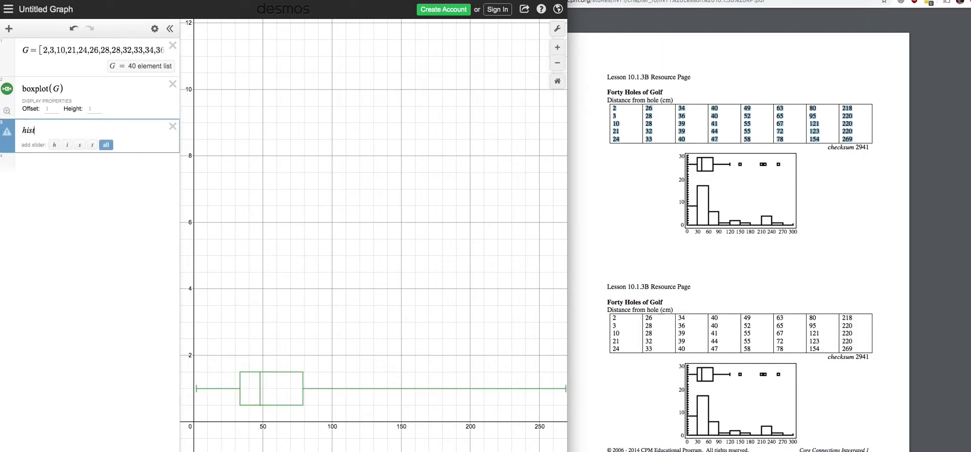
{"action": "type", "text": "ogram(G"}
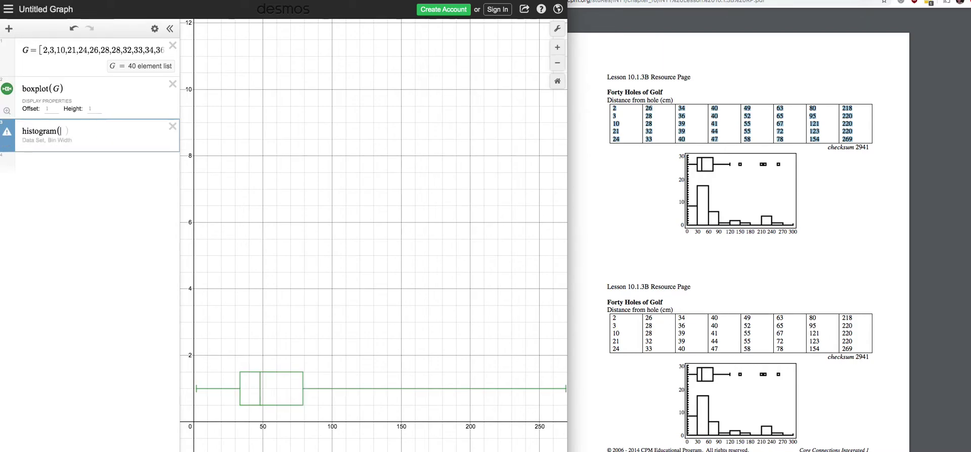
{"action": "type", "text": ")"}
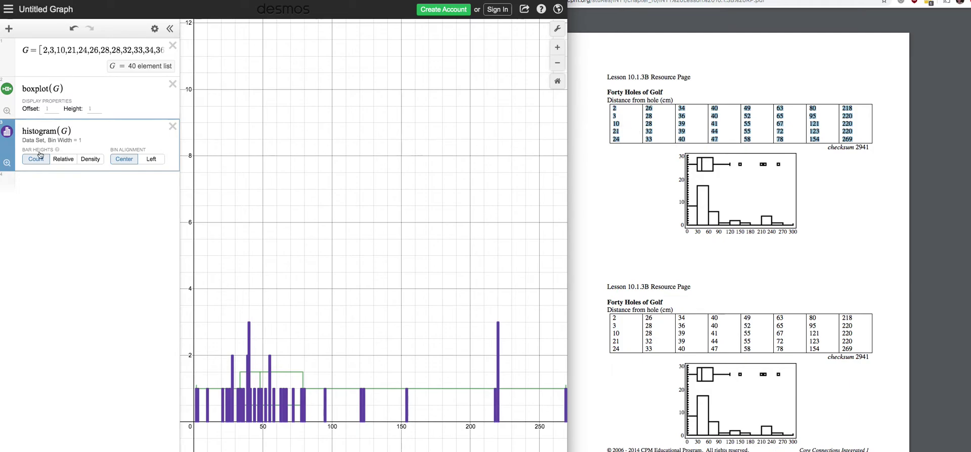
{"action": "type", "text": ",1"}
{"action": "key", "text": "BackSpace"}
{"action": "type", "text": "6"}
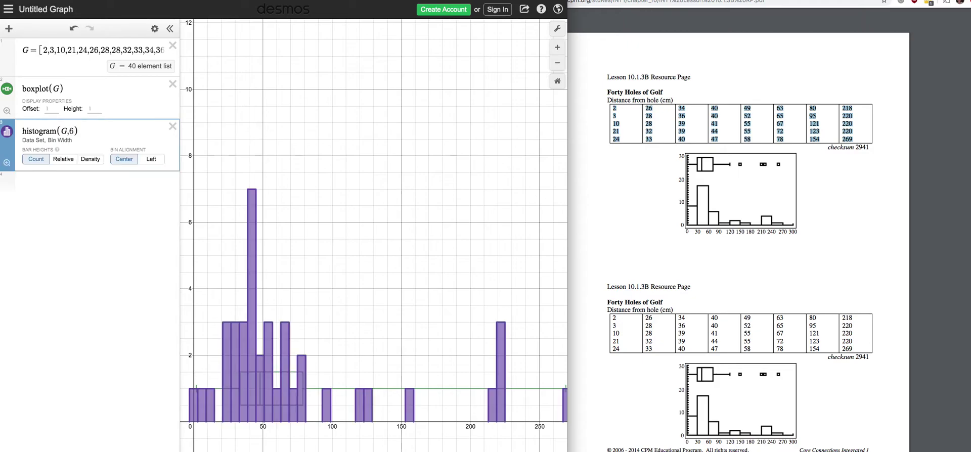
Set the boxplot's offset to 9 so it sits above the histogram bars
{"action": "left_click", "coordinate": [55, 108]}
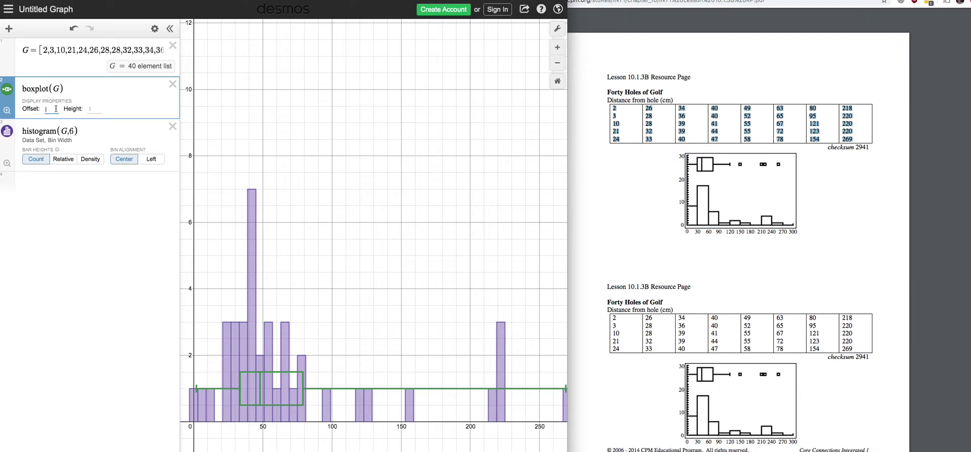
{"action": "type", "text": "9"}
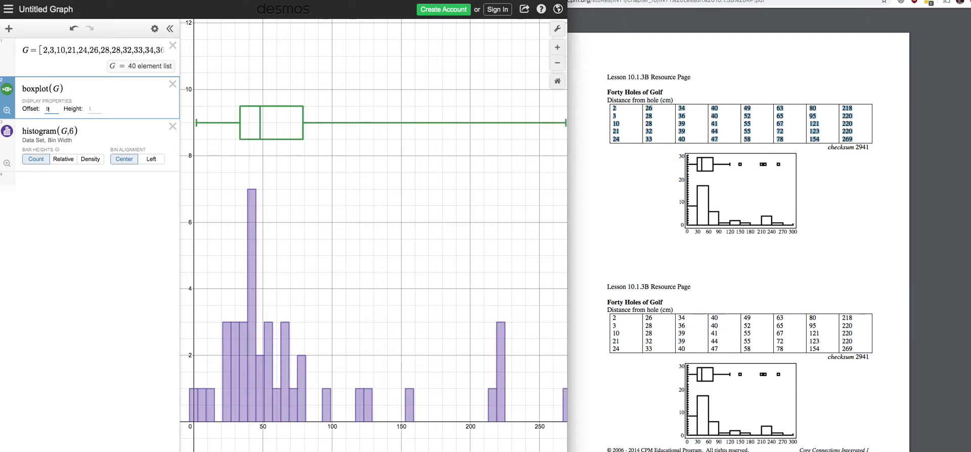
Change the histogram's color to green and set its bin alignment to Left
{"action": "left_click", "coordinate": [6, 133]}
{"action": "left_click", "coordinate": [56, 130]}
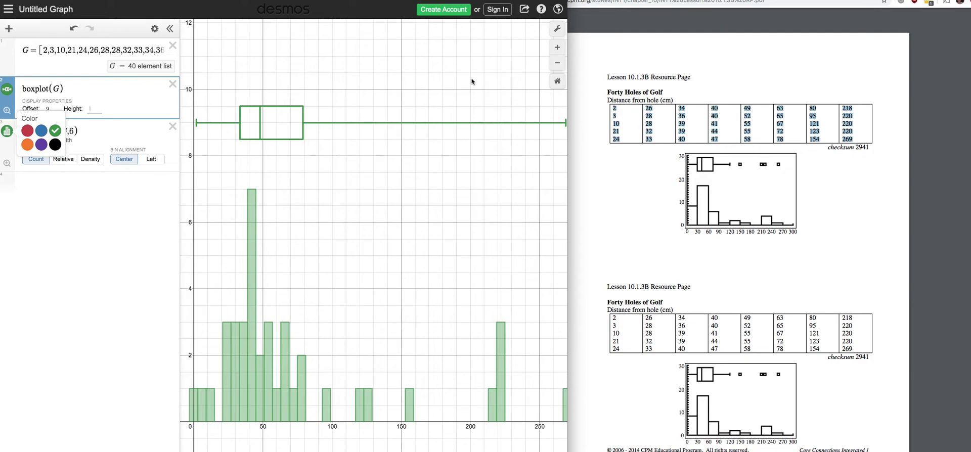
{"action": "left_click", "coordinate": [557, 28]}
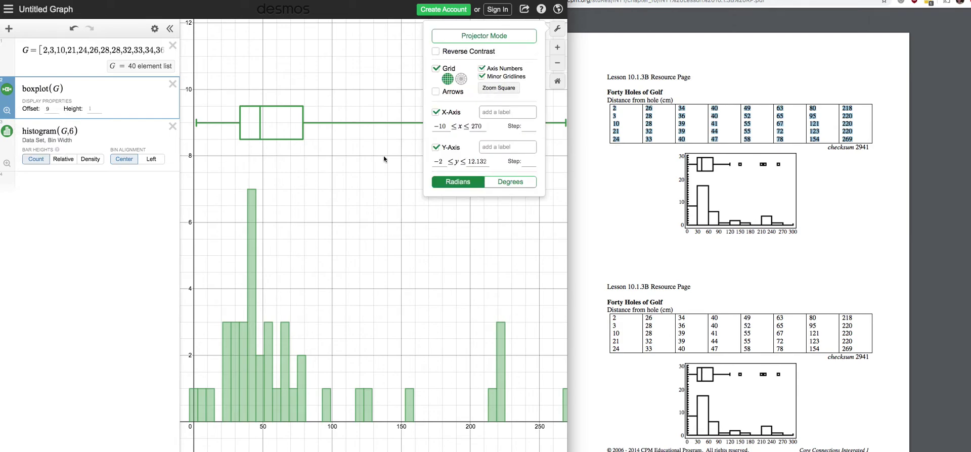
{"action": "left_click", "coordinate": [148, 159]}
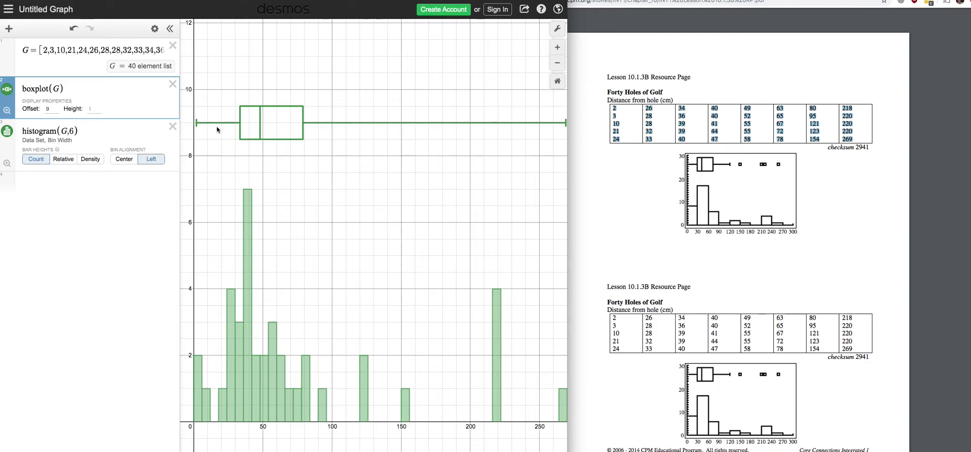
Extend the upper limit of the x-axis to 275
{"action": "left_click", "coordinate": [557, 28]}
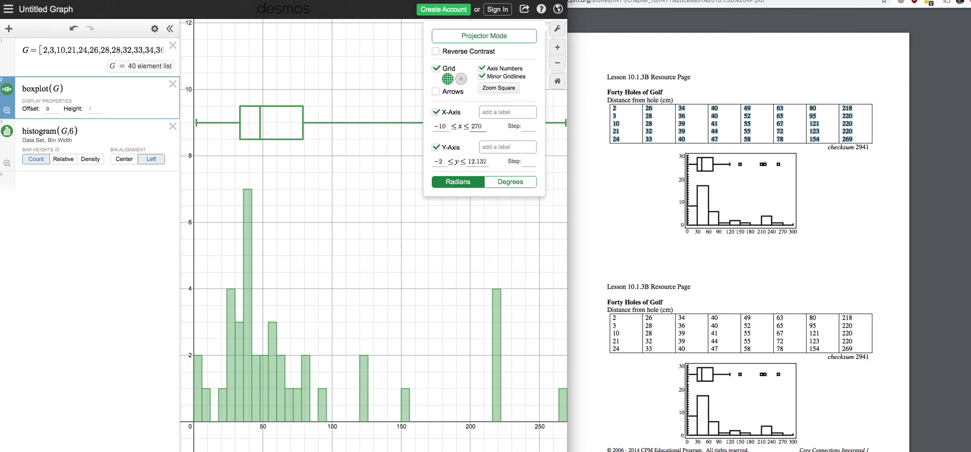
{"action": "key", "text": "BackSpace"}
{"action": "type", "text": "5"}
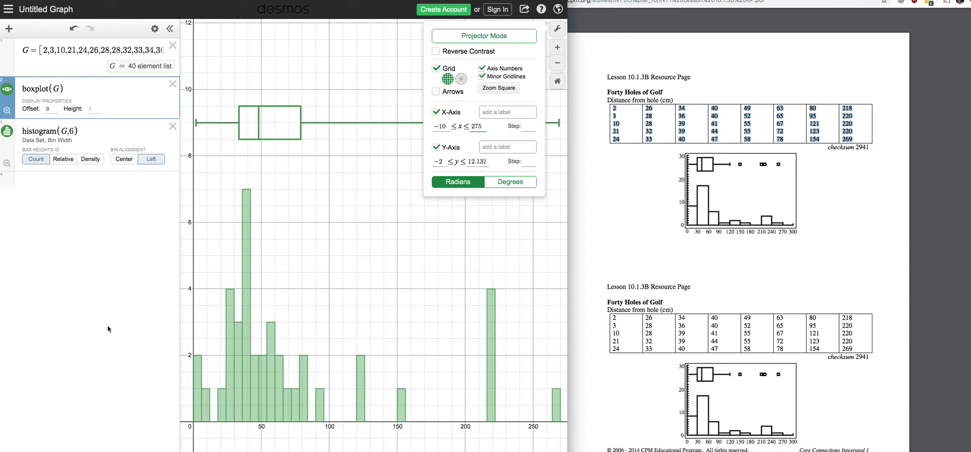
Label the x-axis "distance in cm" and the y-axis "frequency"
{"action": "left_click", "coordinate": [491, 113]}
{"action": "type", "text": "distance in cm"}
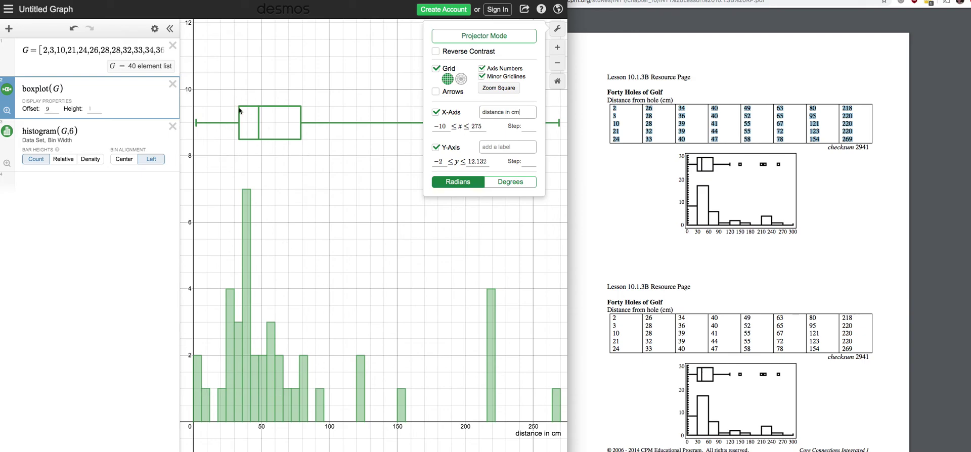
{"action": "left_click", "coordinate": [499, 147]}
{"action": "type", "text": "frequenc"}
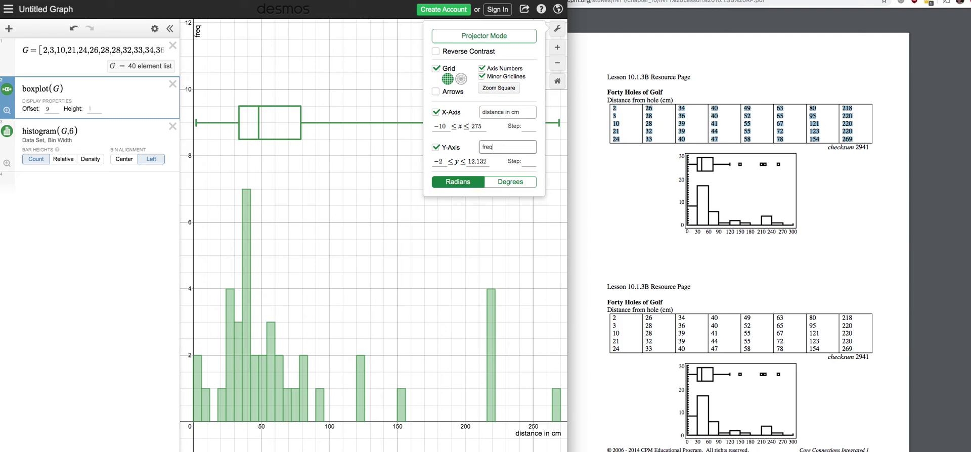
{"action": "type", "text": "y"}
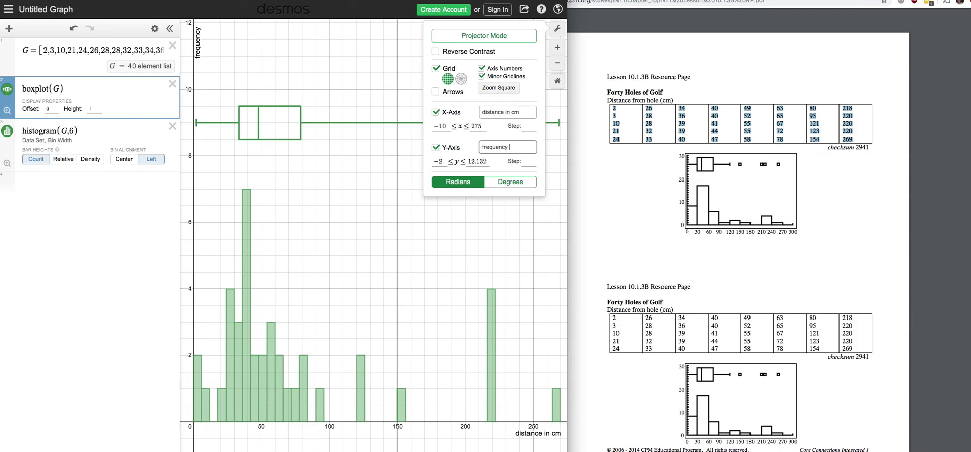